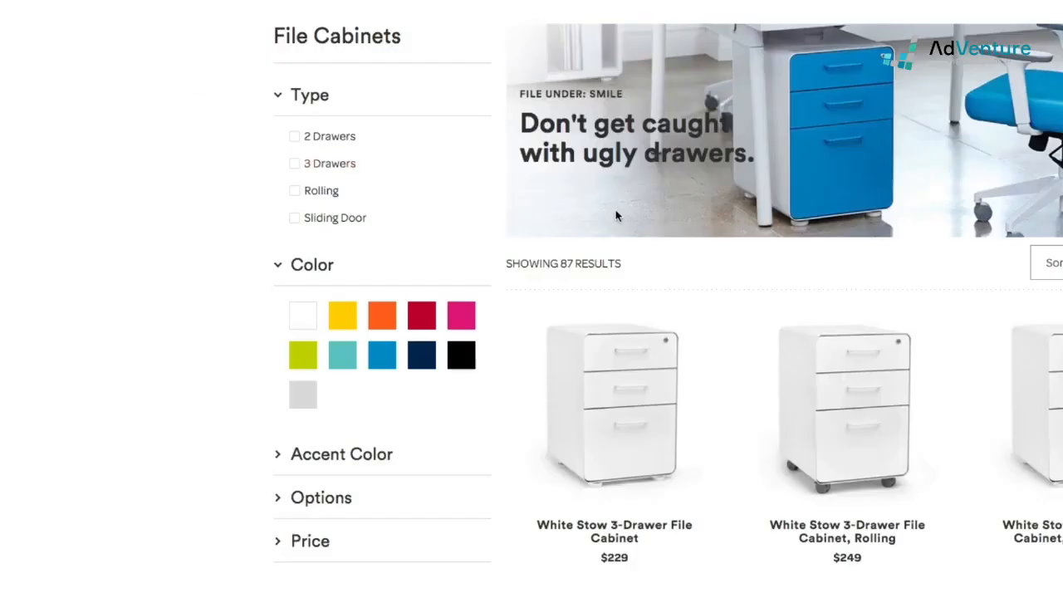
Copy the web address of Poppin's File Cabinets category page
{"action": "scroll", "coordinate": [615, 211], "scroll_direction": "down", "scroll_amount": 1}
{"action": "scroll", "coordinate": [615, 209], "scroll_direction": "up", "scroll_amount": 1}
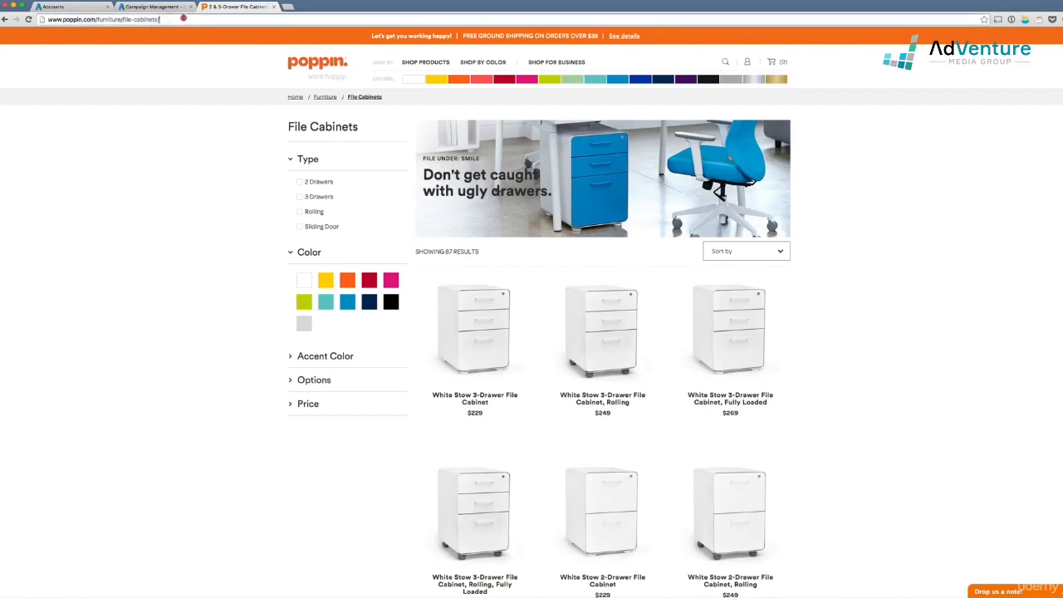
{"action": "left_click", "coordinate": [183, 17]}
{"action": "key", "text": "ctrl+c"}
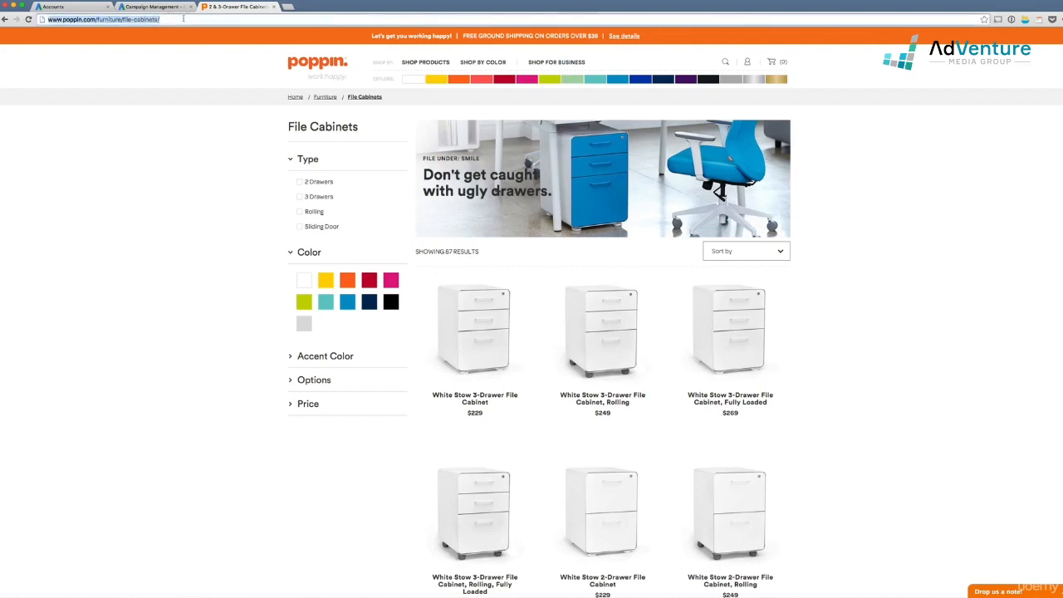
Switch to Google AdWords and start a website visitors remarketing list named "Visitors Of File Cabinets Main Page"
{"action": "left_click", "coordinate": [151, 6]}
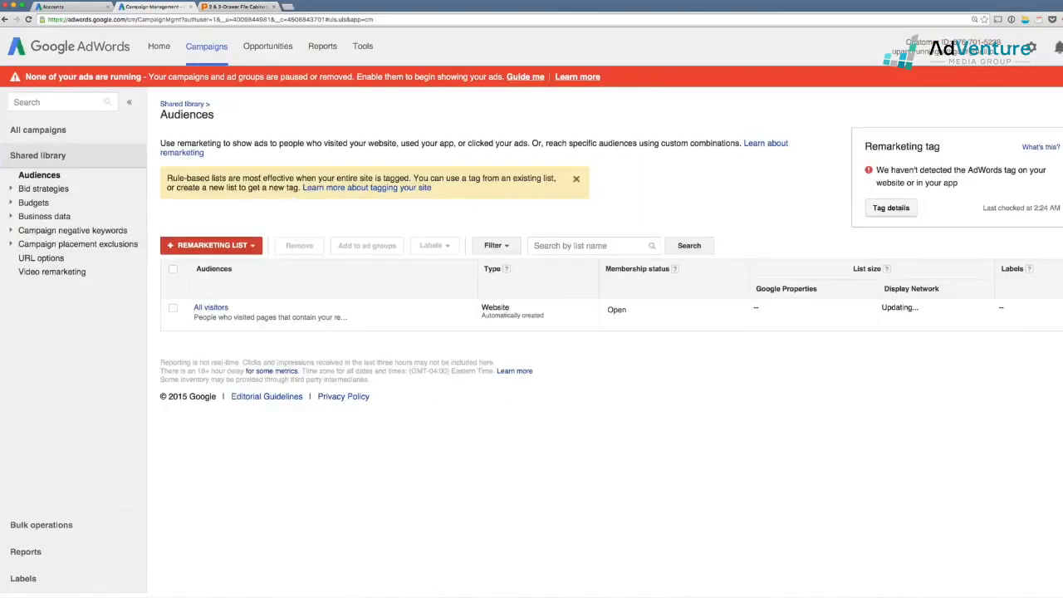
{"action": "left_click", "coordinate": [247, 249]}
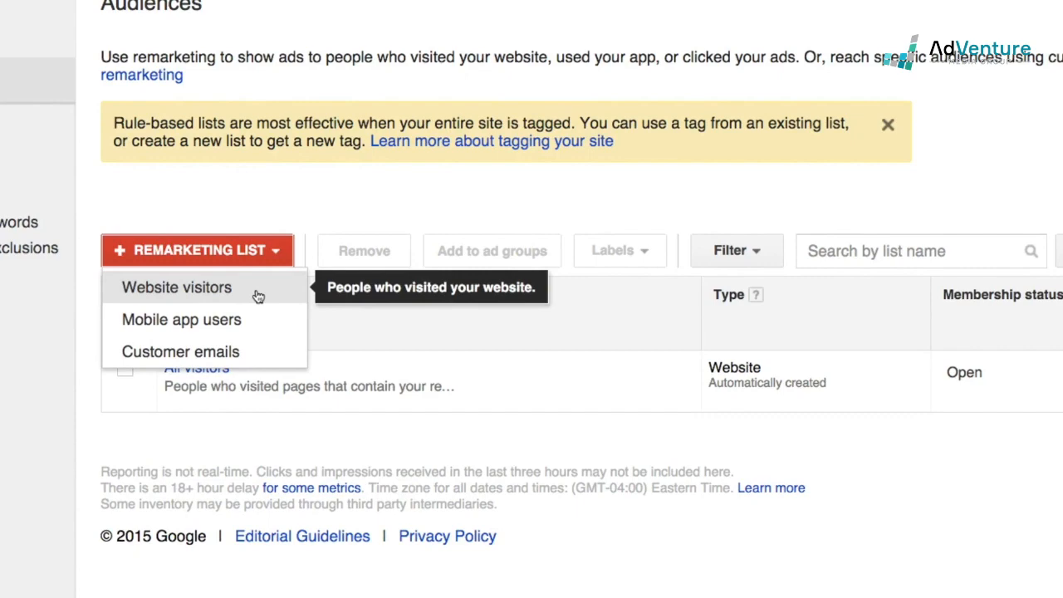
{"action": "left_click", "coordinate": [257, 291]}
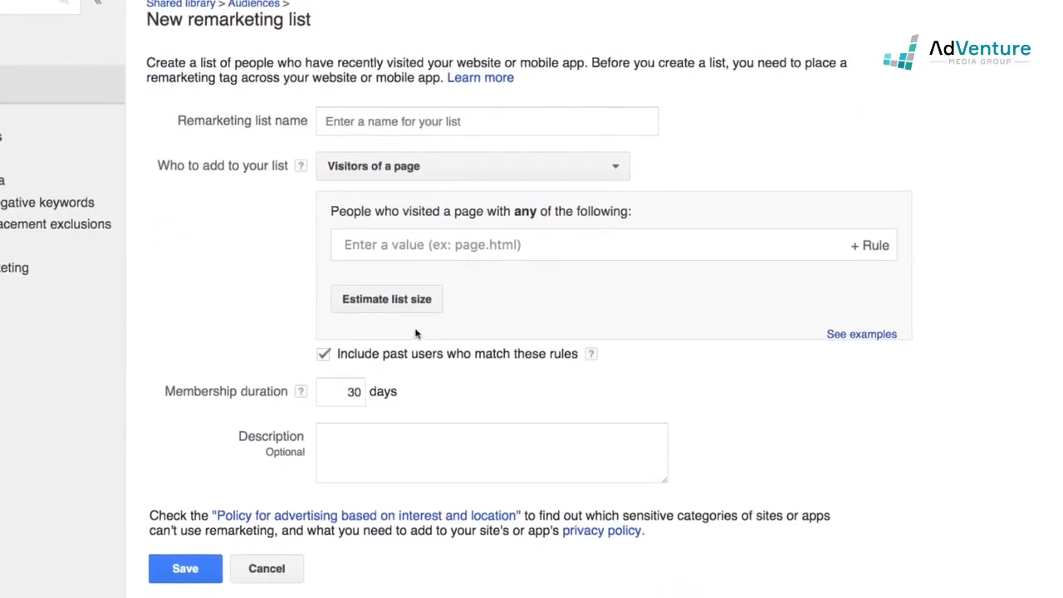
{"action": "left_click", "coordinate": [387, 121]}
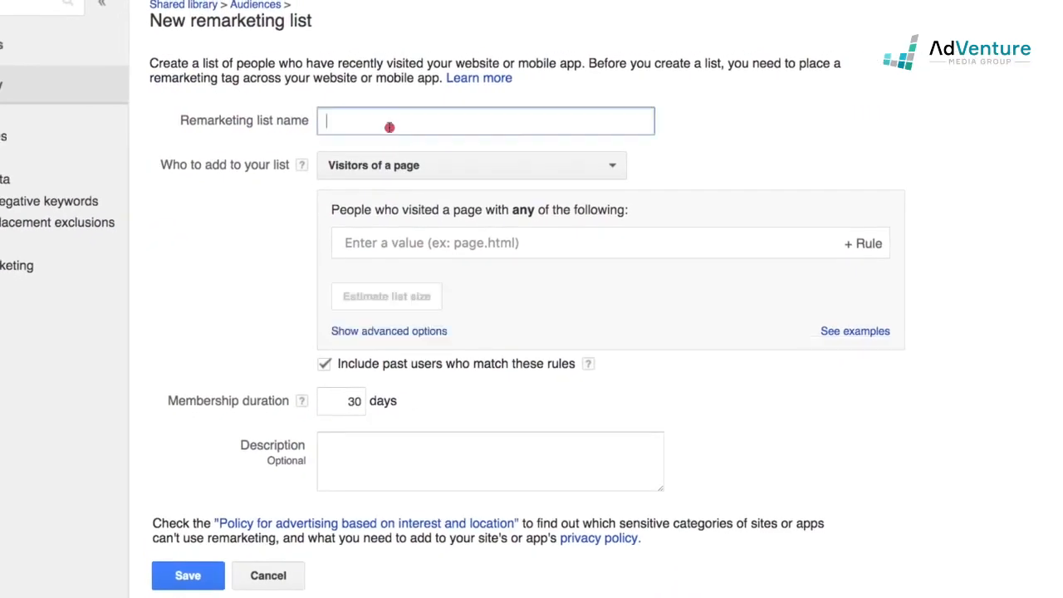
{"action": "type", "text": "F"}
{"action": "key", "text": "BackSpace"}
{"action": "type", "text": "Visitors Of File Camt"}
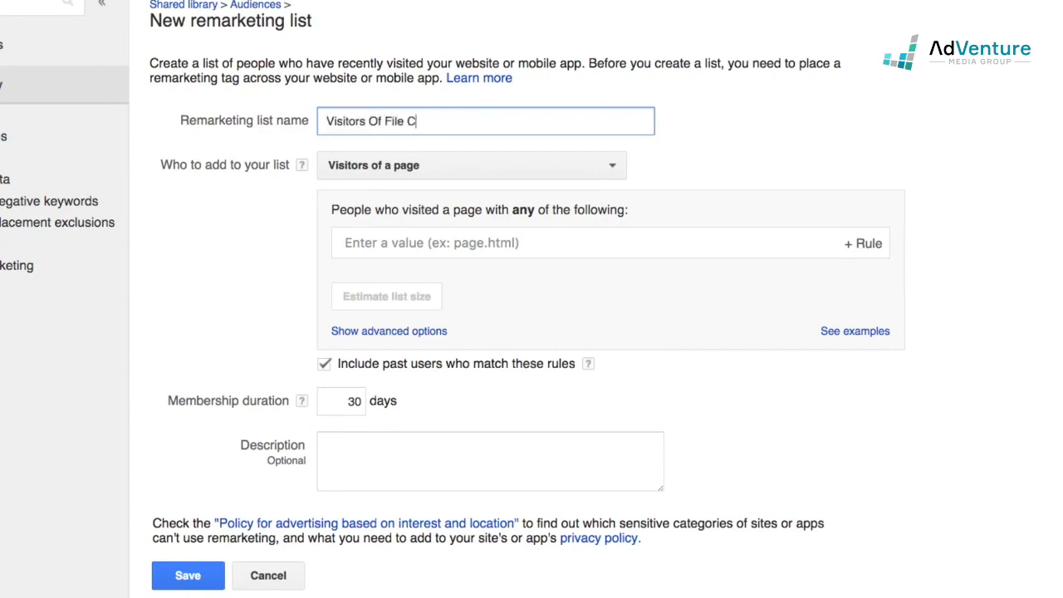
{"action": "key", "text": "BackSpace"}
{"action": "key", "text": "BackSpace"}
{"action": "type", "text": "binets Main Page"}
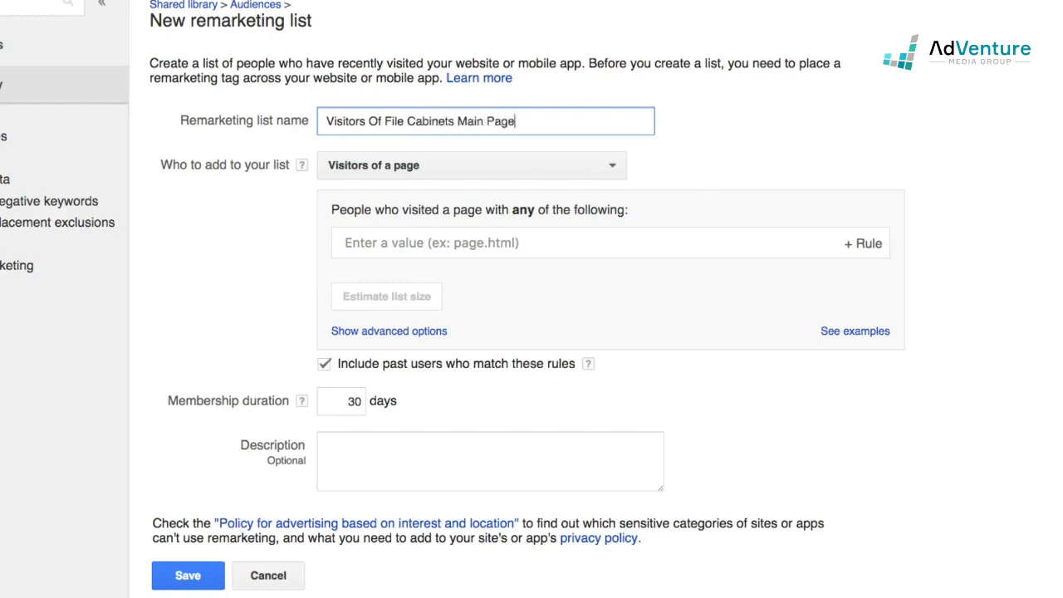
{"action": "left_click", "coordinate": [557, 246]}
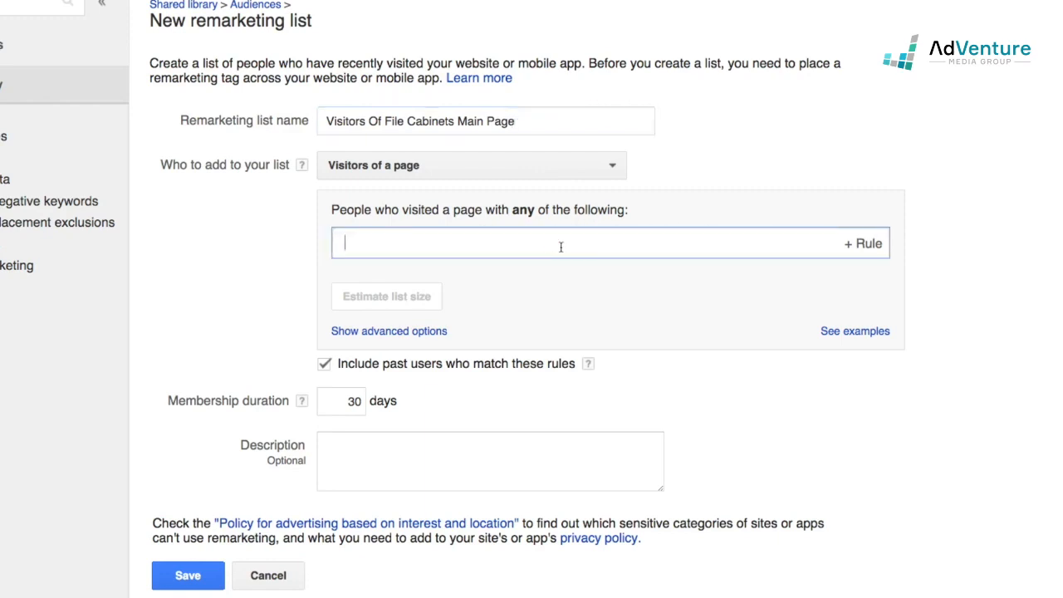
{"action": "key", "text": "ctrl+v"}
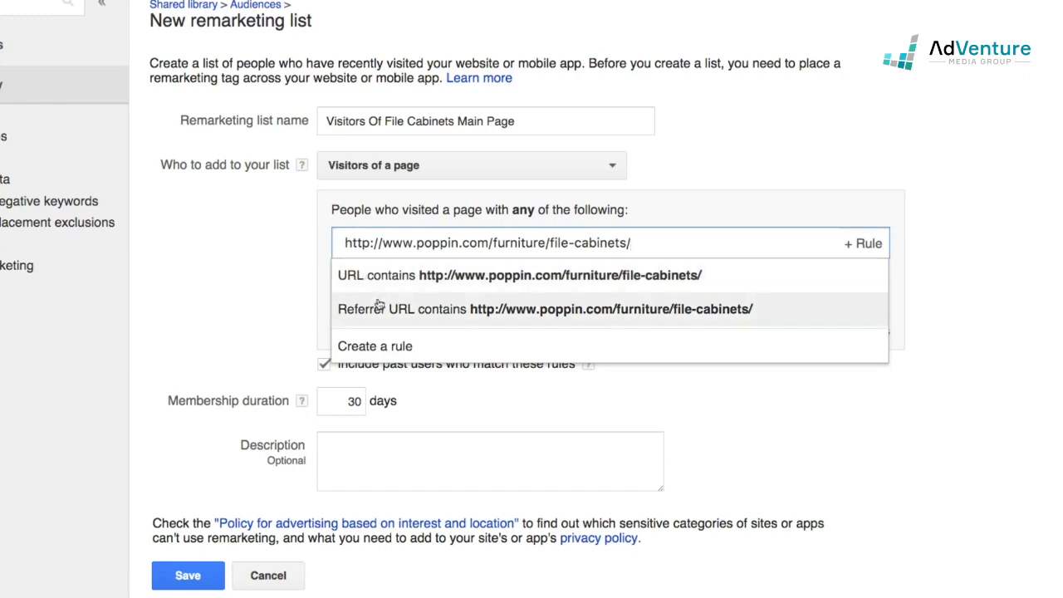
{"action": "left_click", "coordinate": [437, 284]}
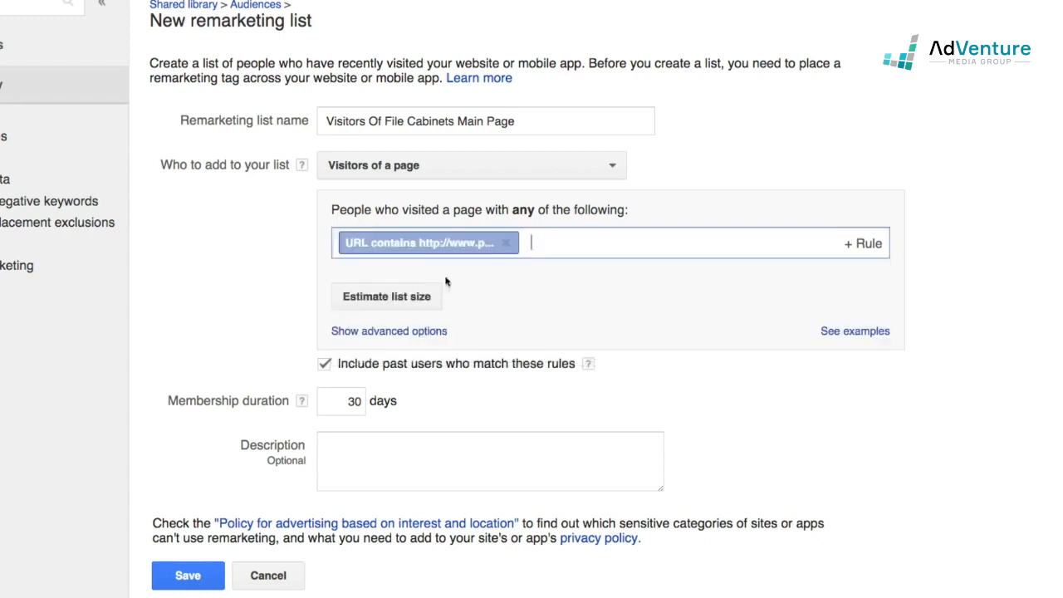
{"action": "left_click", "coordinate": [506, 242]}
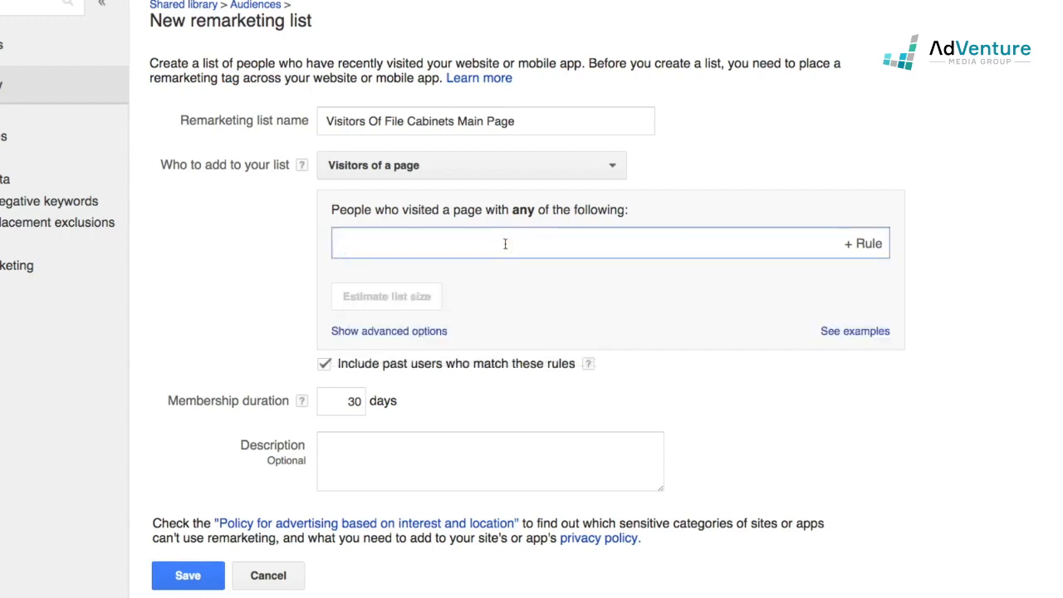
Add the page rule "URL contains /furniture/file-cabinets/" without the domain part and estimate the list size
{"action": "key", "text": "ctrl+v"}
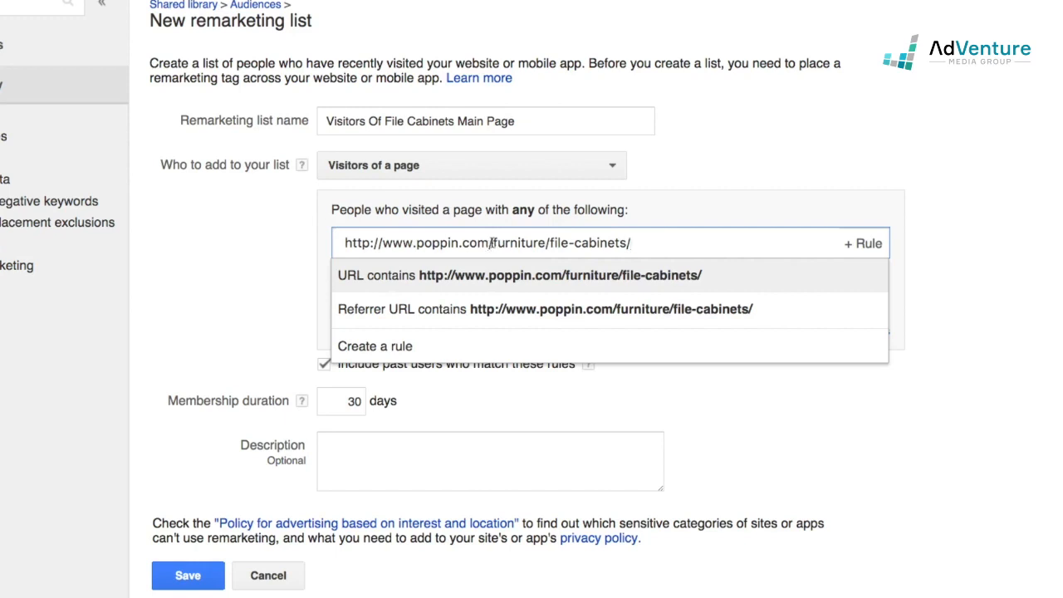
{"action": "left_click_drag", "start_coordinate": [491, 242], "coordinate": [343, 243]}
{"action": "key", "text": "BackSpace"}
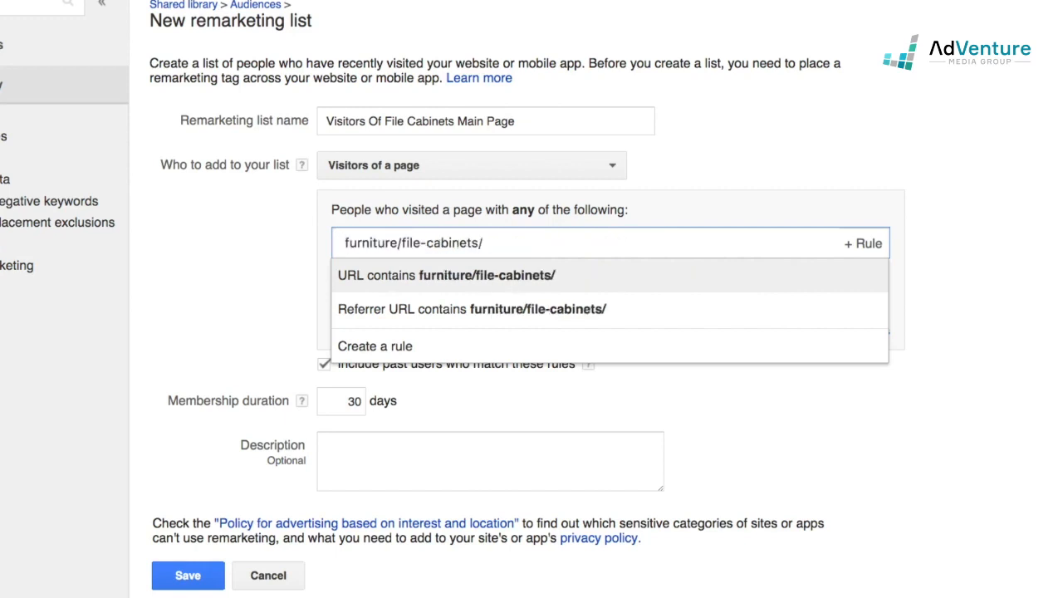
{"action": "type", "text": "/"}
{"action": "left_click", "coordinate": [373, 279]}
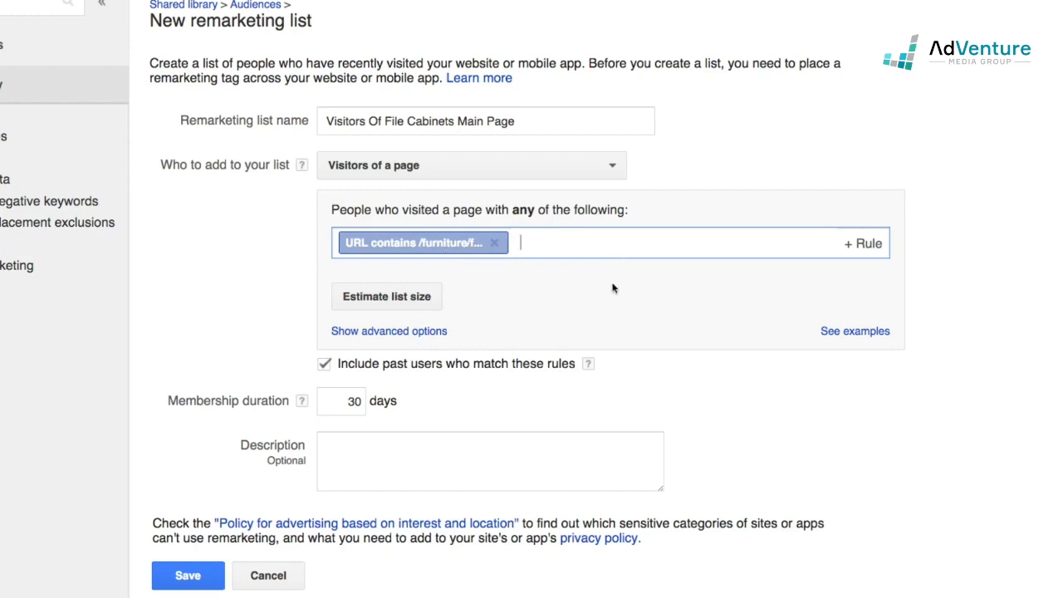
{"action": "left_click", "coordinate": [384, 305]}
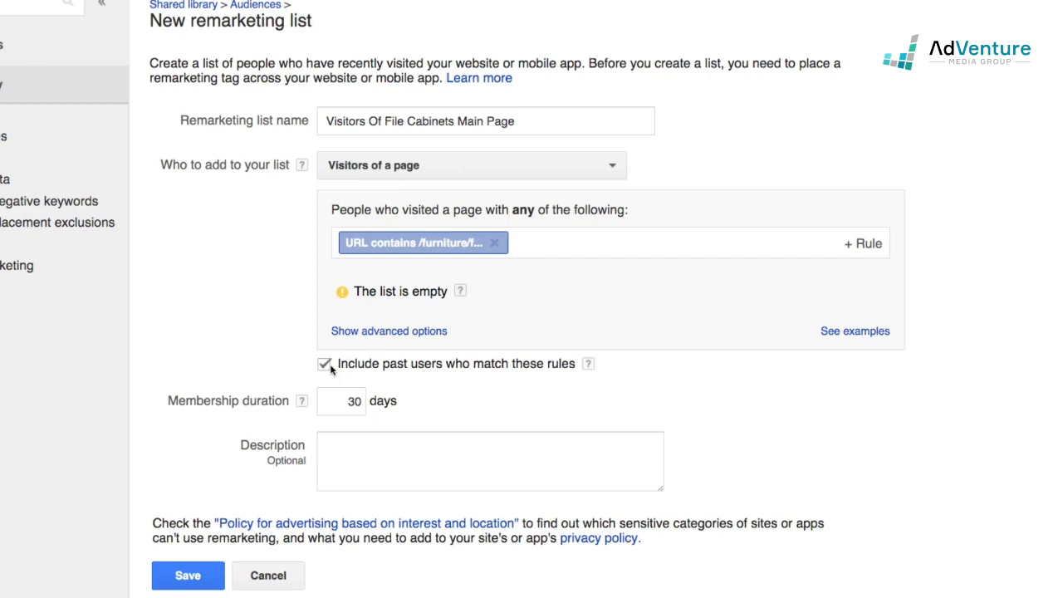
Set the file cabinets list's membership duration to 60 days and save the list with an empty description
{"action": "left_click", "coordinate": [347, 402]}
{"action": "left_click_drag", "start_coordinate": [347, 402], "coordinate": [363, 403]}
{"action": "type", "text": "60"}
{"action": "left_click", "coordinate": [441, 456]}
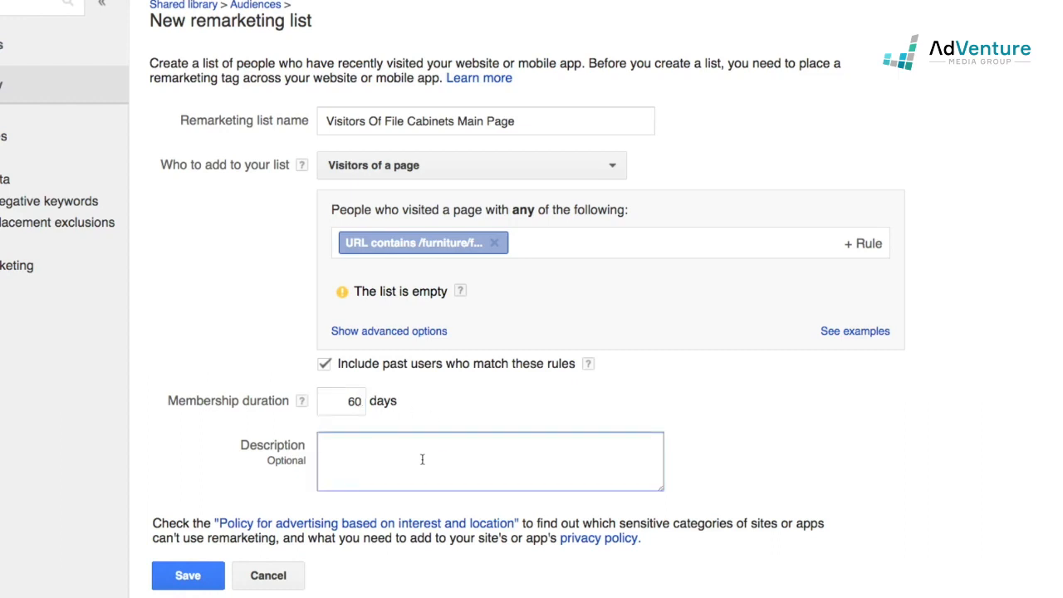
{"action": "left_click", "coordinate": [201, 576]}
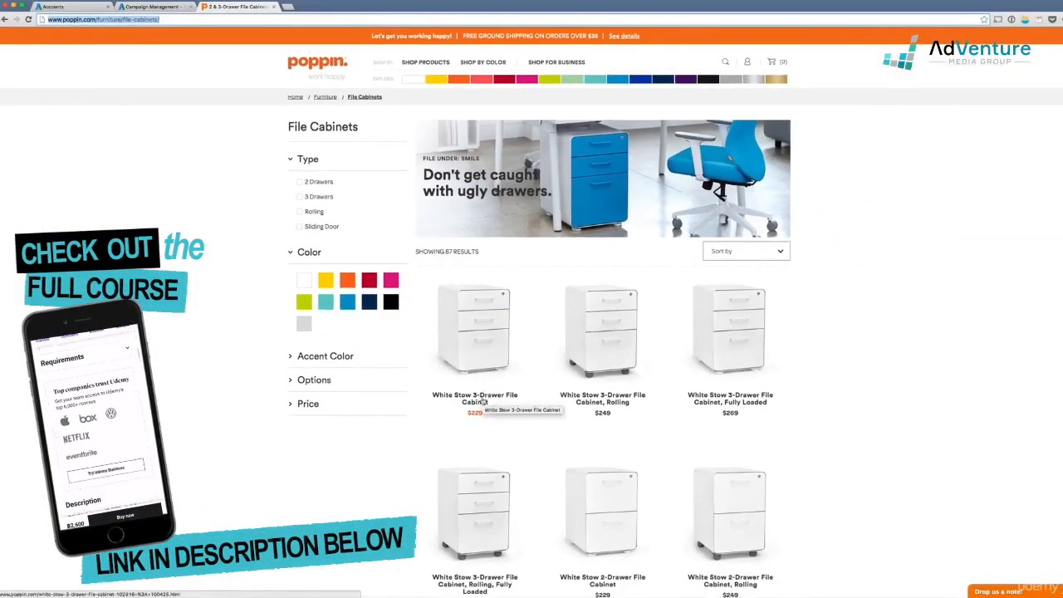
On the Poppin site, add the White Stow 3-Drawer File Cabinet to the cart and select "cart" in the cart page's address
{"action": "left_click", "coordinate": [484, 402]}
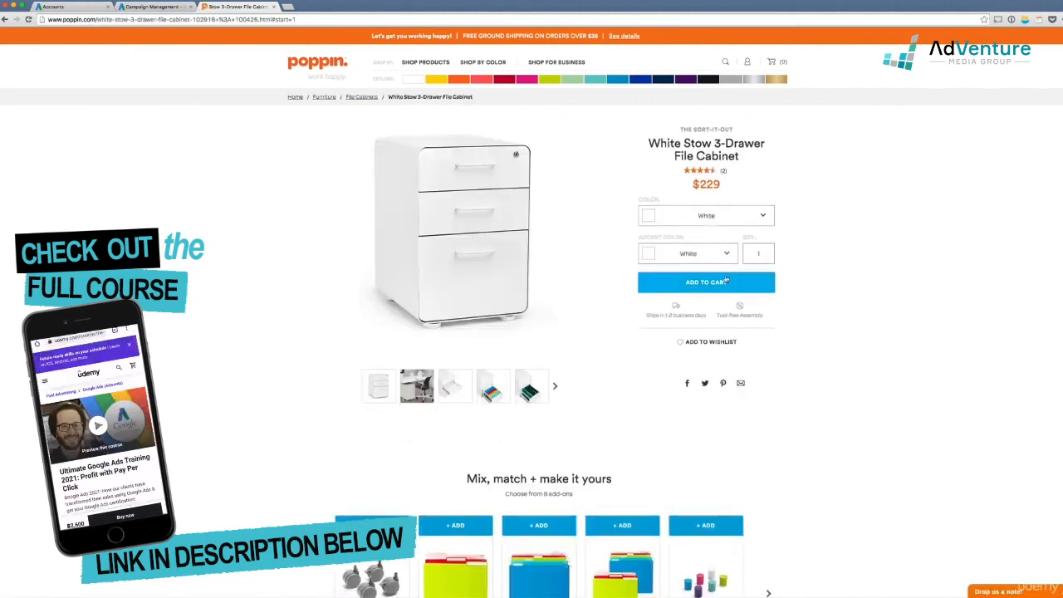
{"action": "left_click", "coordinate": [726, 281]}
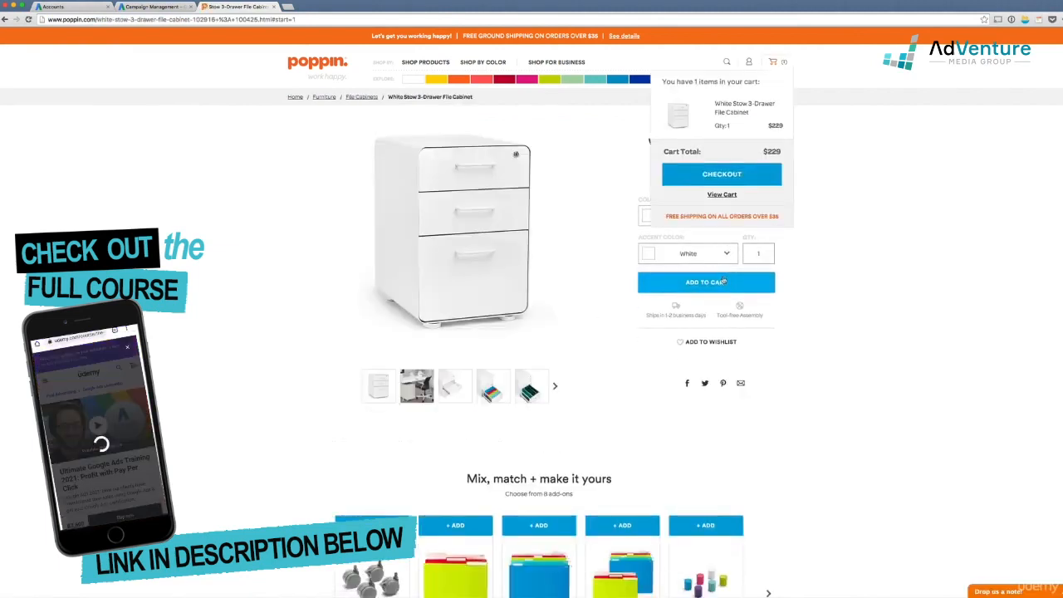
{"action": "left_click", "coordinate": [723, 195]}
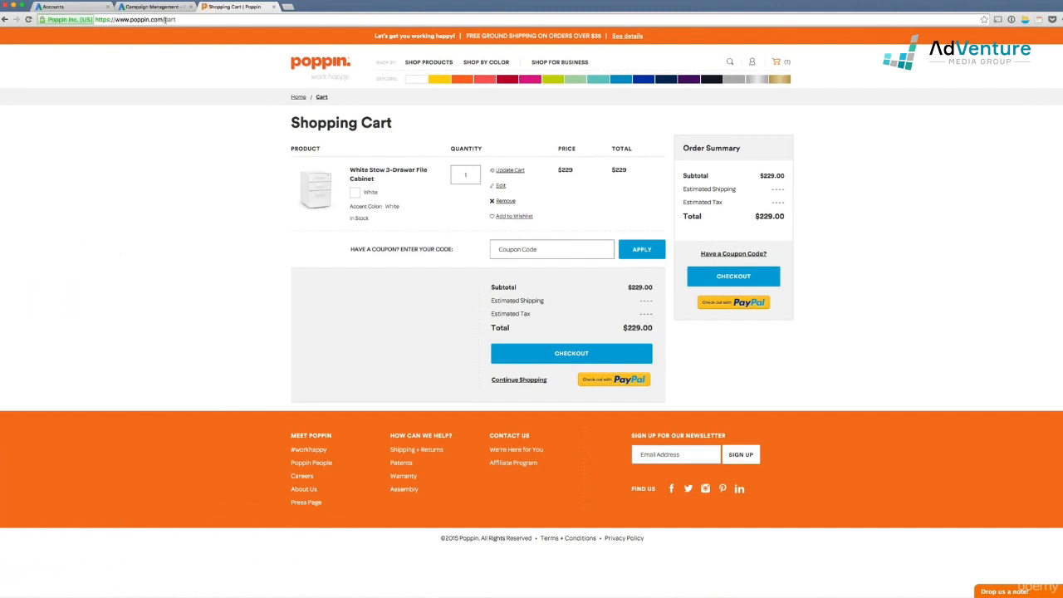
{"action": "double_click", "coordinate": [165, 19]}
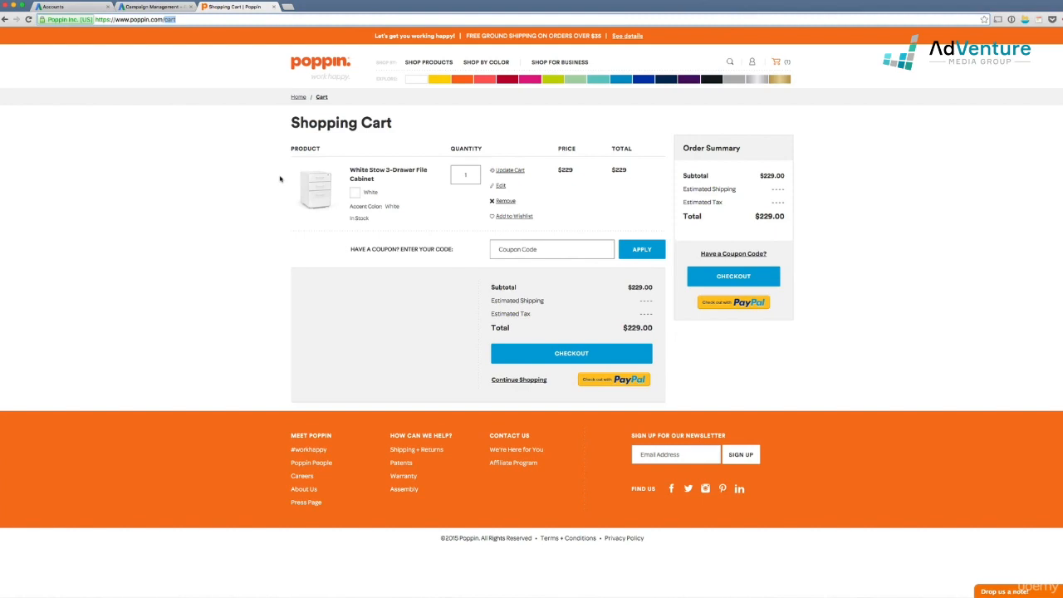
Switch back to Google AdWords and start another website visitors remarketing list named "Cart Abandoners"
{"action": "left_click", "coordinate": [152, 8]}
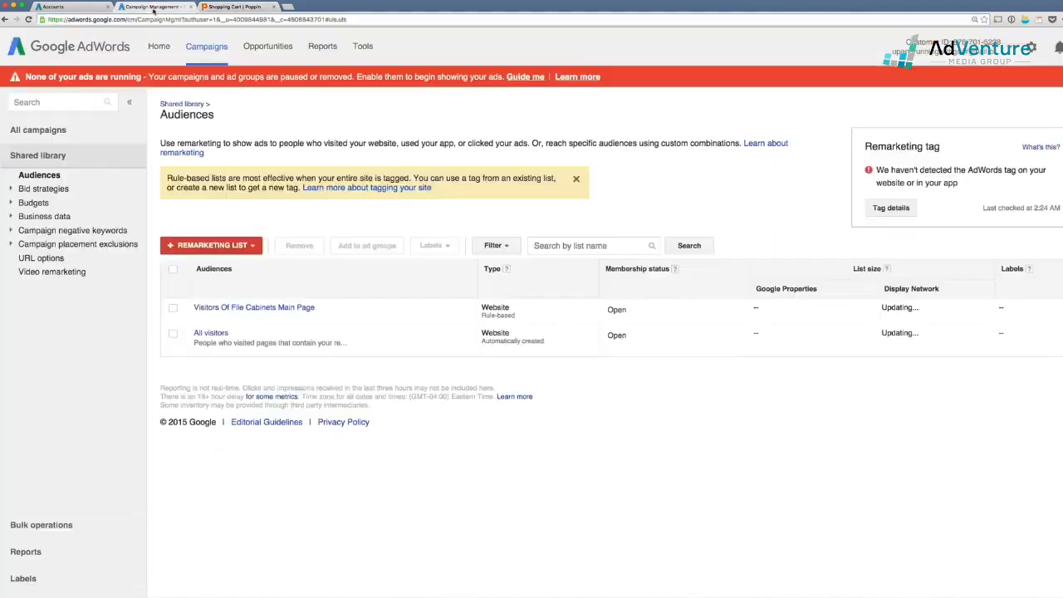
{"action": "left_click", "coordinate": [225, 246]}
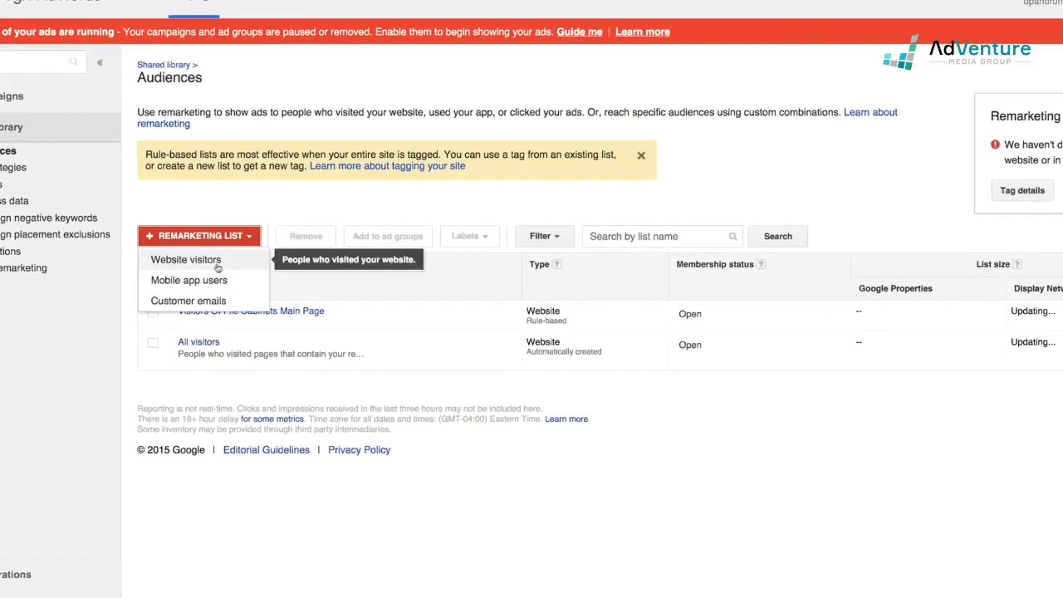
{"action": "left_click", "coordinate": [186, 259]}
{"action": "left_click", "coordinate": [374, 105]}
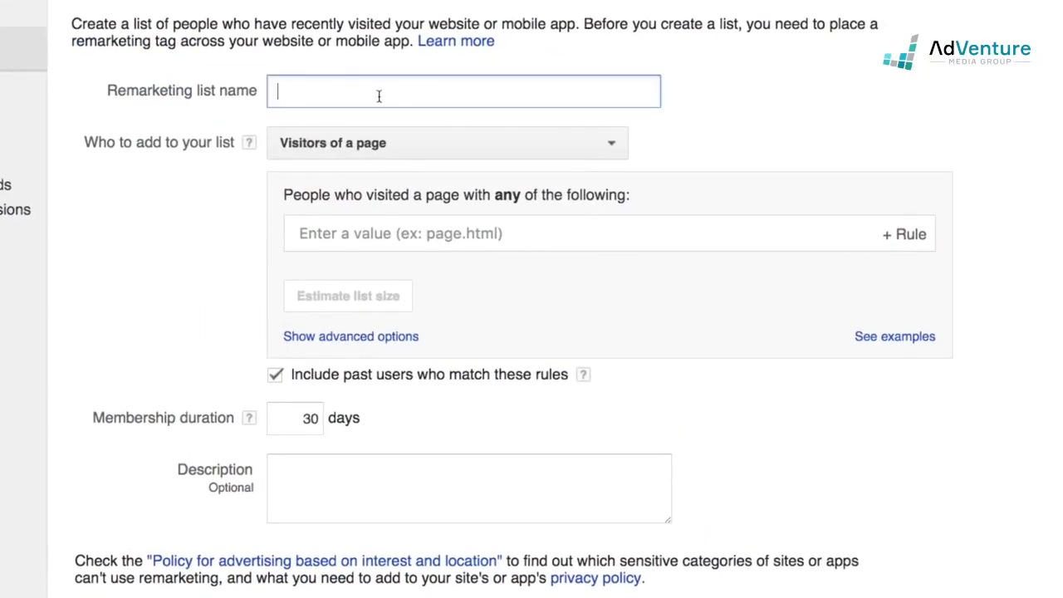
{"action": "type", "text": "Cart Abandoners"}
{"action": "key", "text": "Tab"}
{"action": "key", "text": "Tab"}
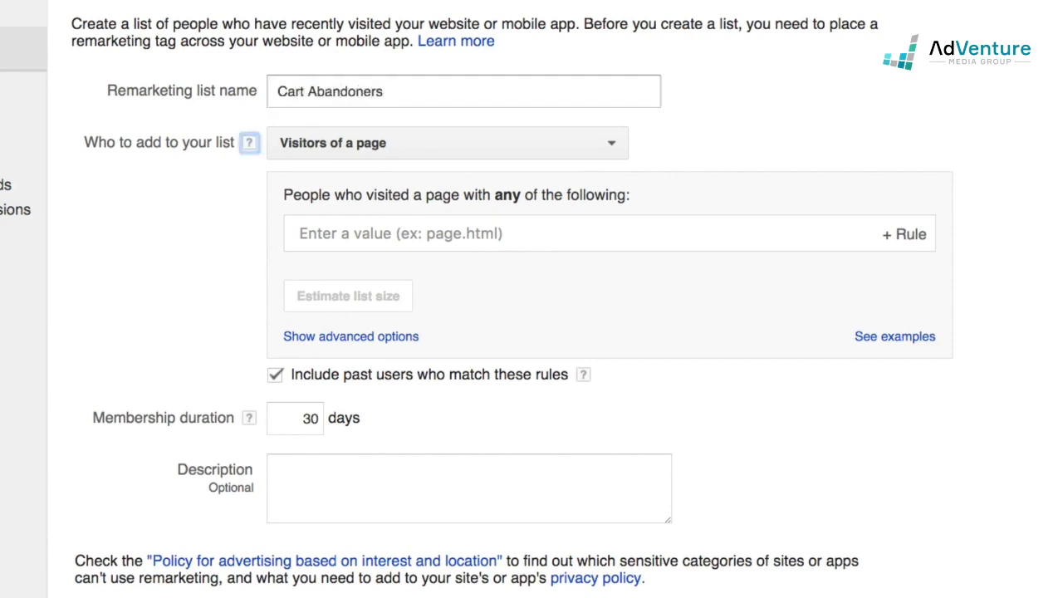
Add the page rule "URL contains /cart" to the Cart Abandoners list
{"action": "left_click", "coordinate": [398, 228]}
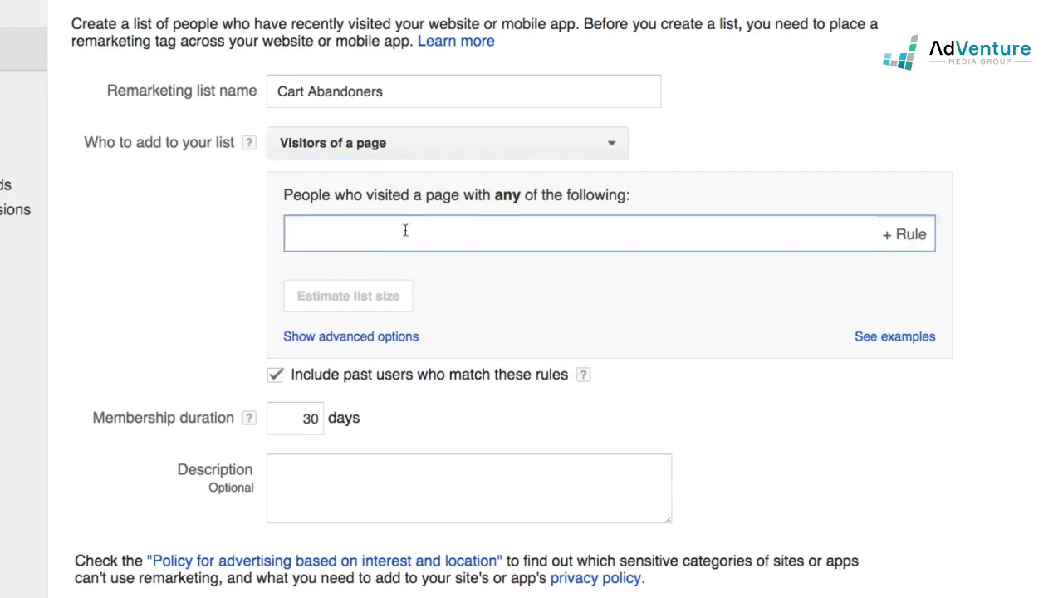
{"action": "type", "text": "cart"}
{"action": "left_click", "coordinate": [297, 235]}
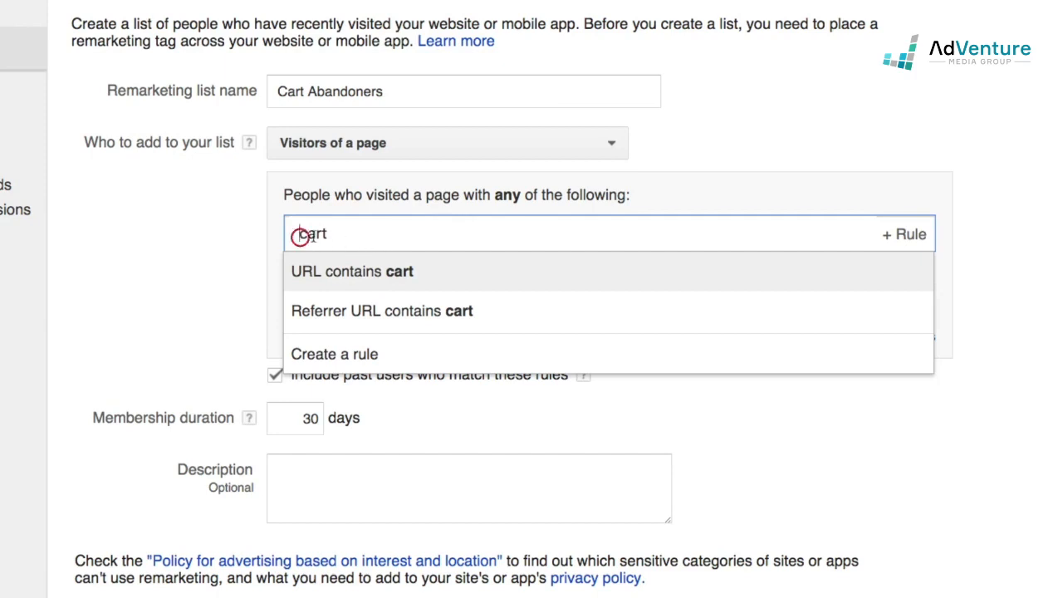
{"action": "type", "text": "/"}
{"action": "left_click", "coordinate": [580, 276]}
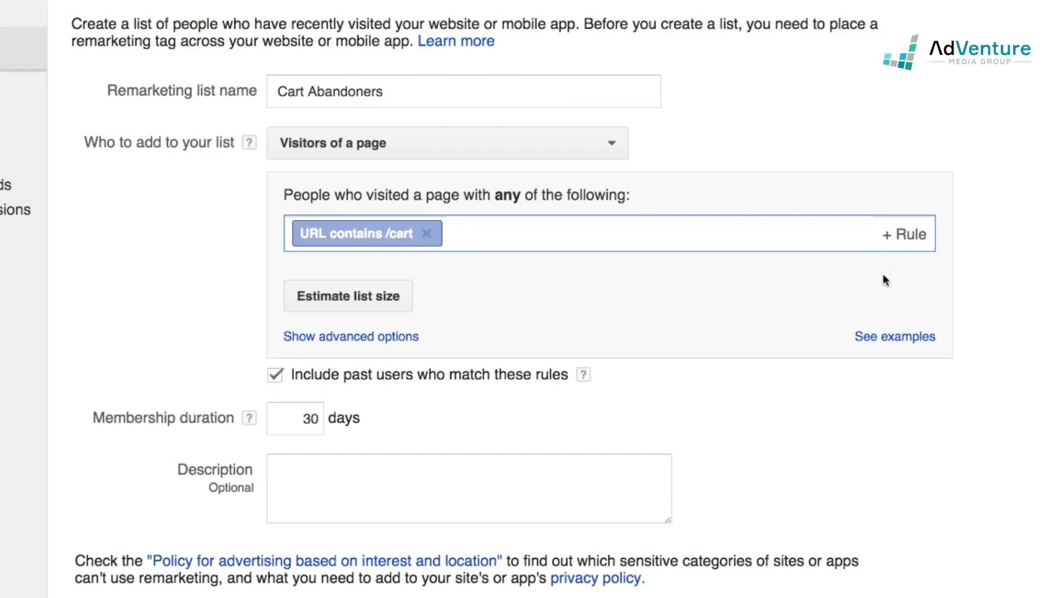
Add a second rule to the Cart Abandoners list: URL does not contain /order-confirmation
{"action": "left_click", "coordinate": [903, 237]}
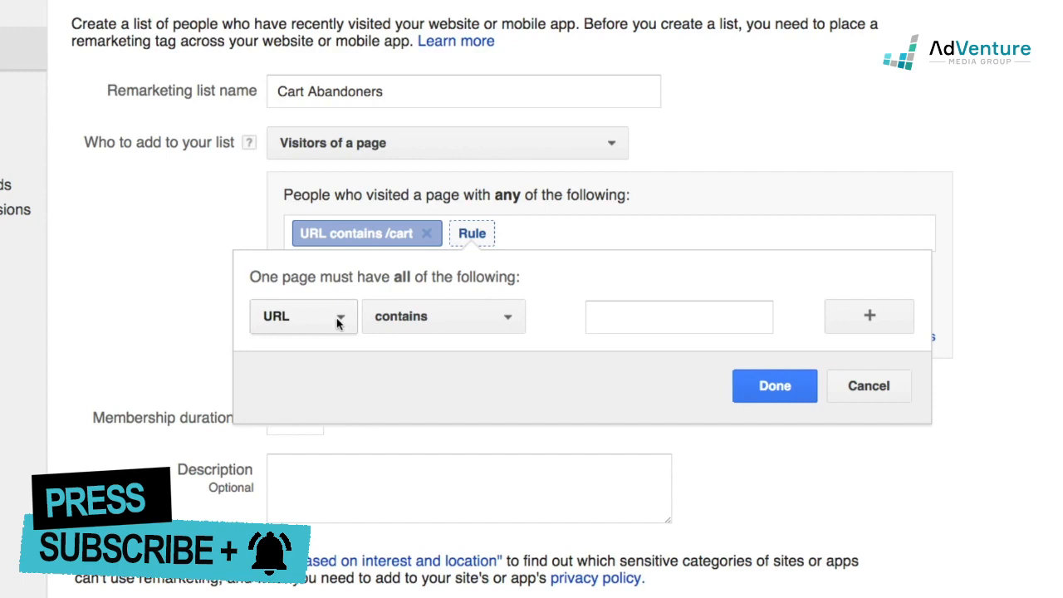
{"action": "left_click", "coordinate": [365, 324]}
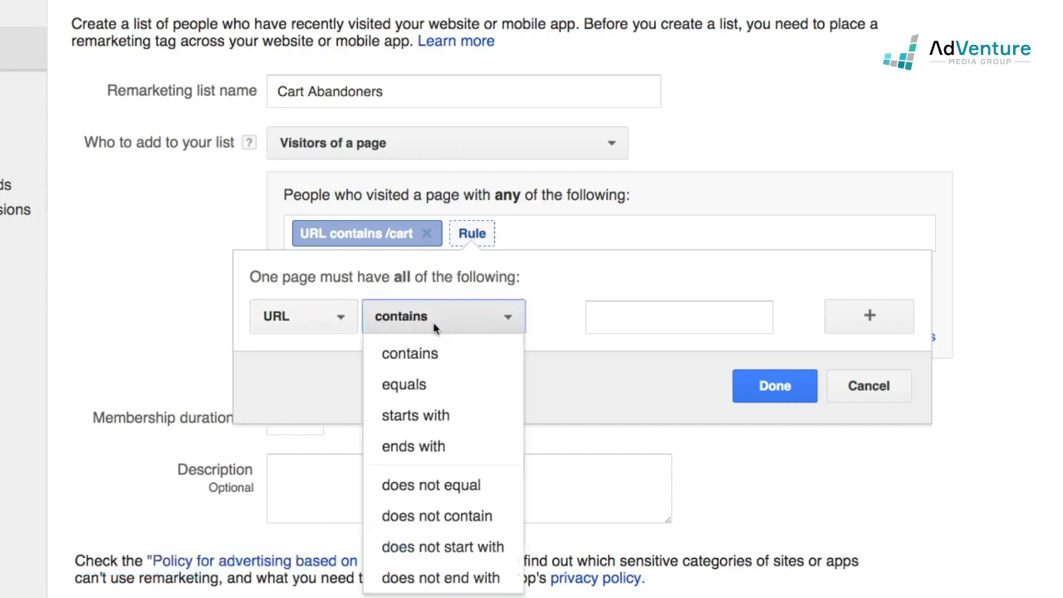
{"action": "left_click", "coordinate": [434, 516]}
{"action": "left_click", "coordinate": [607, 329]}
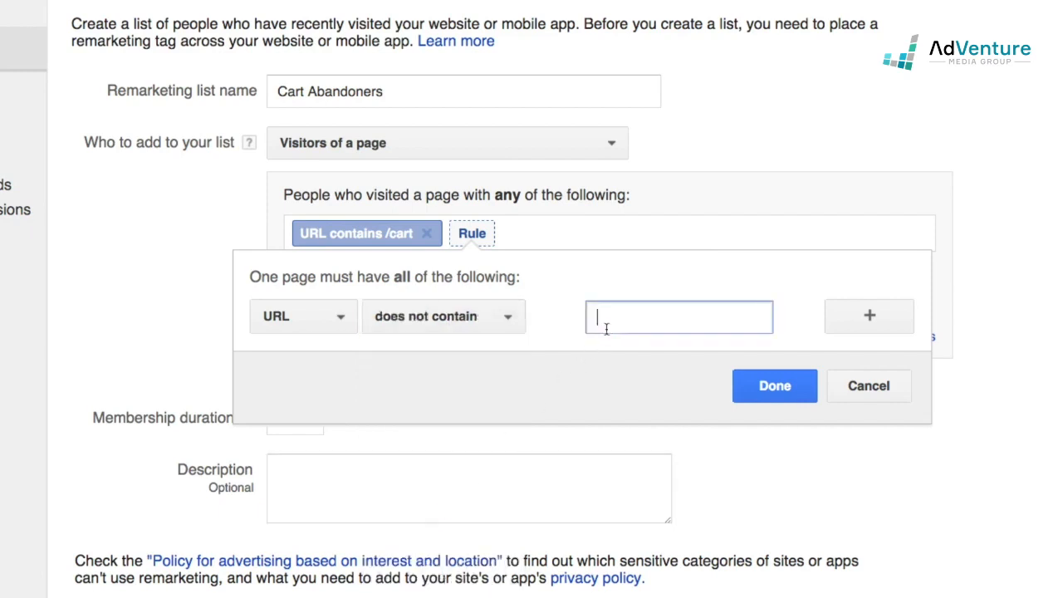
{"action": "type", "text": "/"}
{"action": "type", "text": "order-confirmation"}
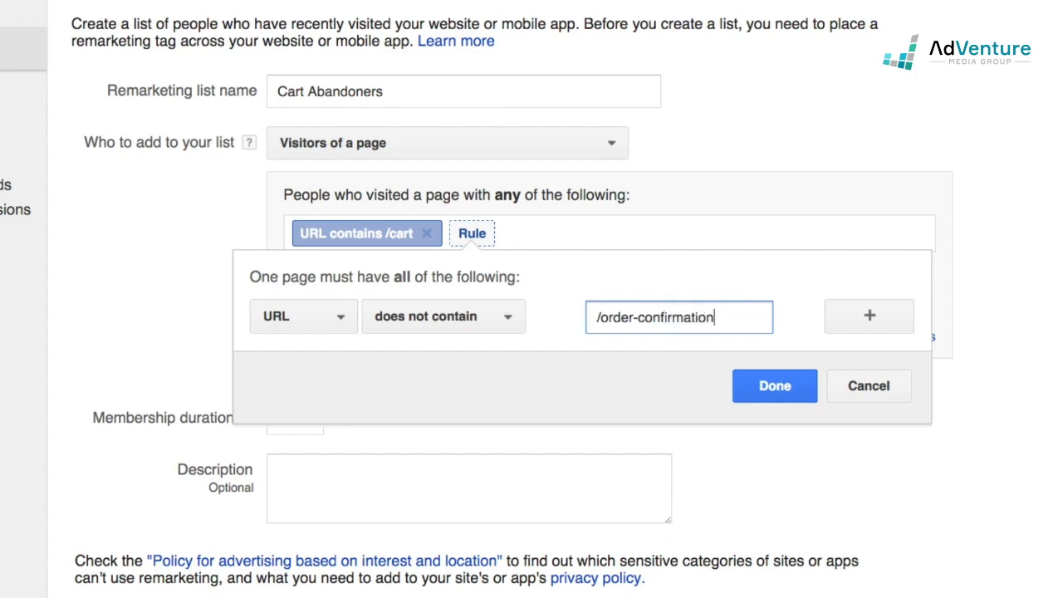
{"action": "left_click", "coordinate": [777, 392]}
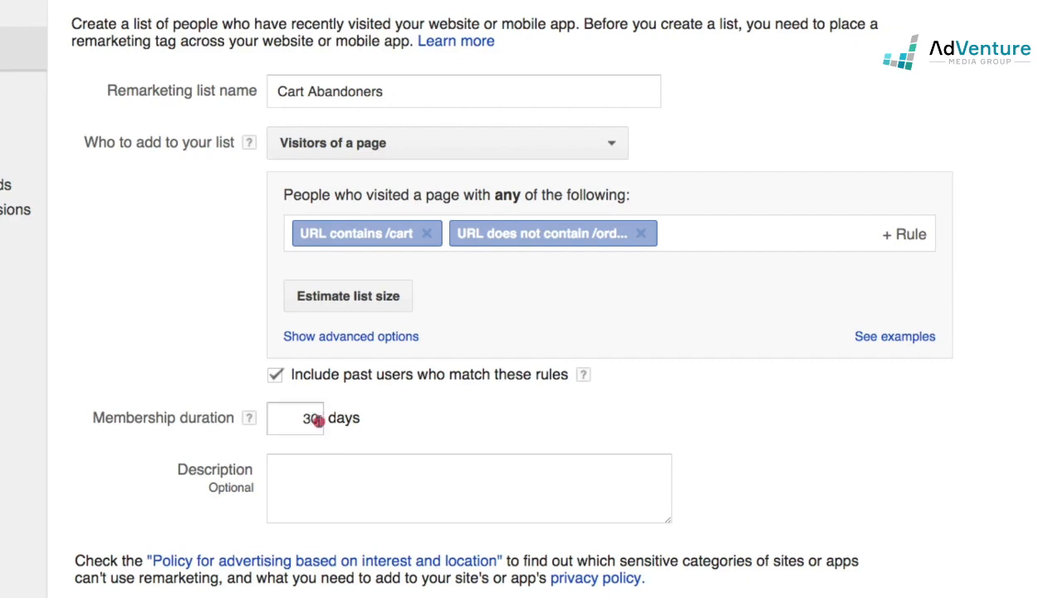
Set the membership duration of the Cart Abandoners list to 70 days
{"action": "left_click_drag", "start_coordinate": [318, 419], "coordinate": [295, 418]}
{"action": "type", "text": "70"}
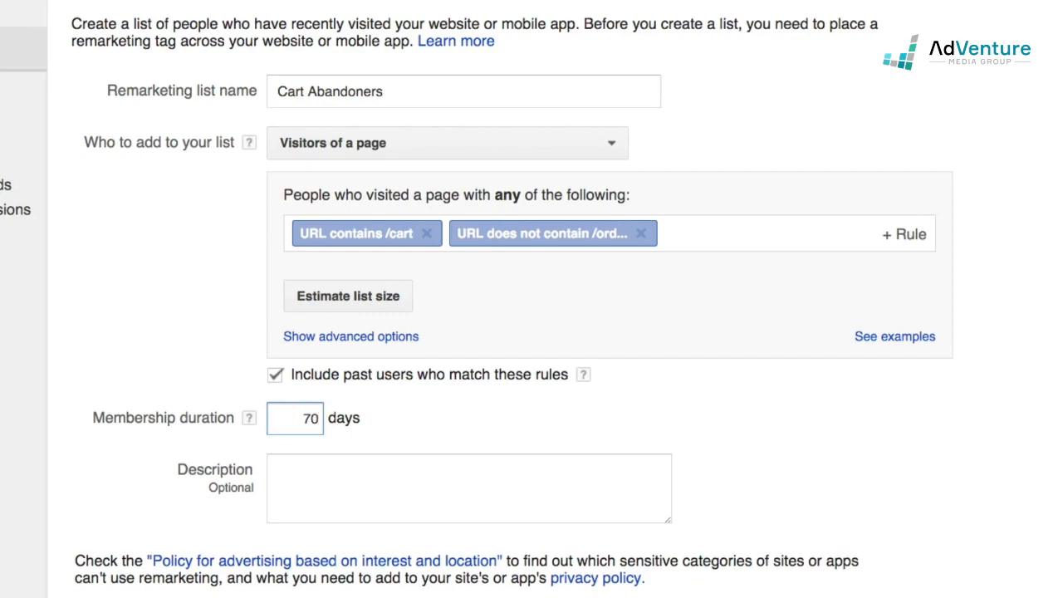
Save the Cart Abandoners remarketing list
{"action": "left_click", "coordinate": [401, 419]}
{"action": "scroll", "coordinate": [388, 548], "scroll_direction": "down", "scroll_amount": 10}
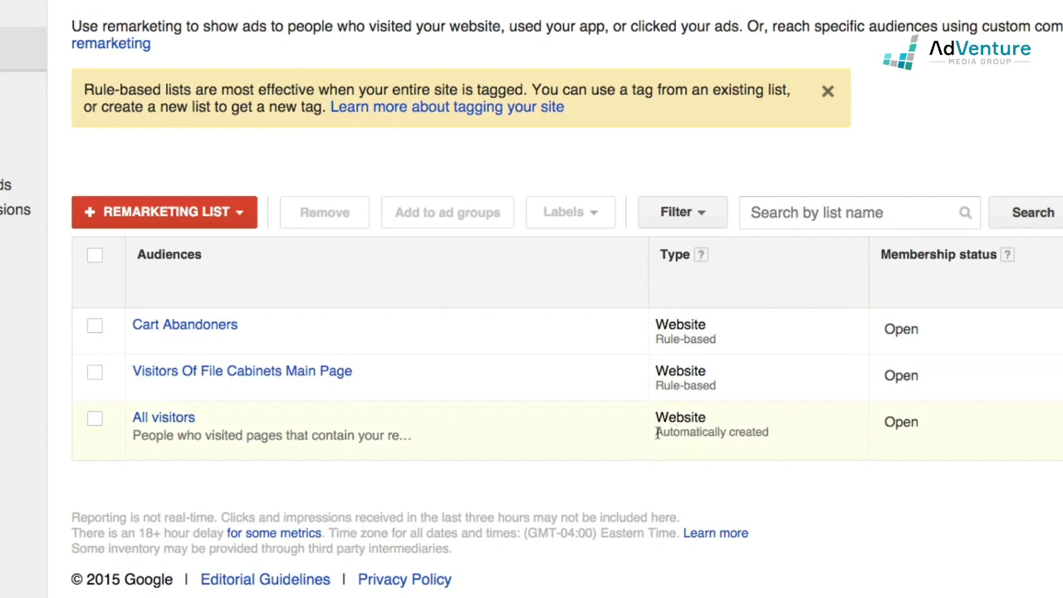
Review the names and types of the remarketing lists in the audiences table
{"action": "left_click_drag", "start_coordinate": [657, 432], "coordinate": [773, 432]}
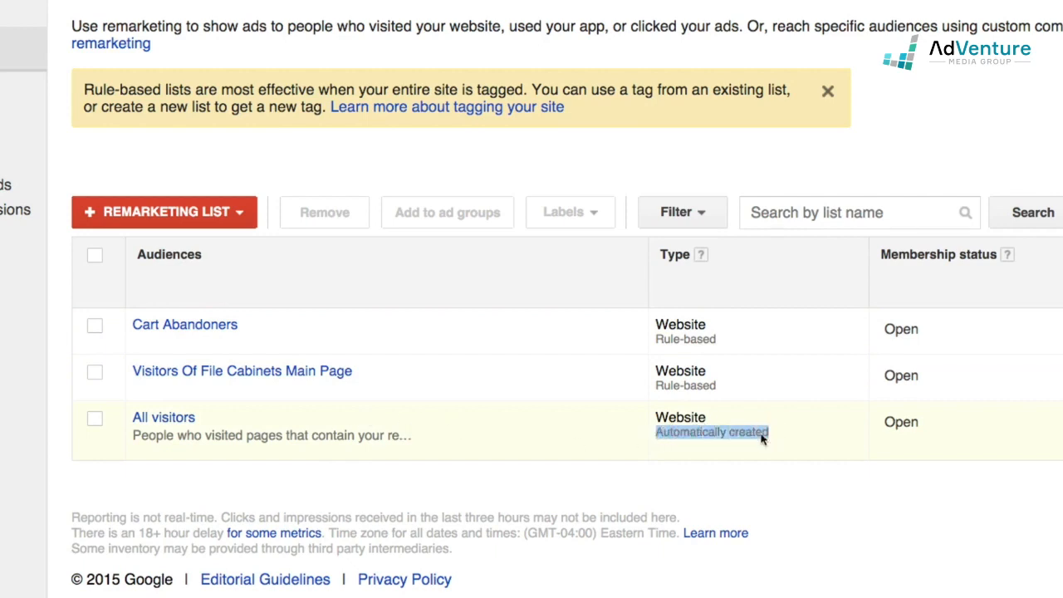
{"action": "left_click_drag", "start_coordinate": [203, 418], "coordinate": [128, 417]}
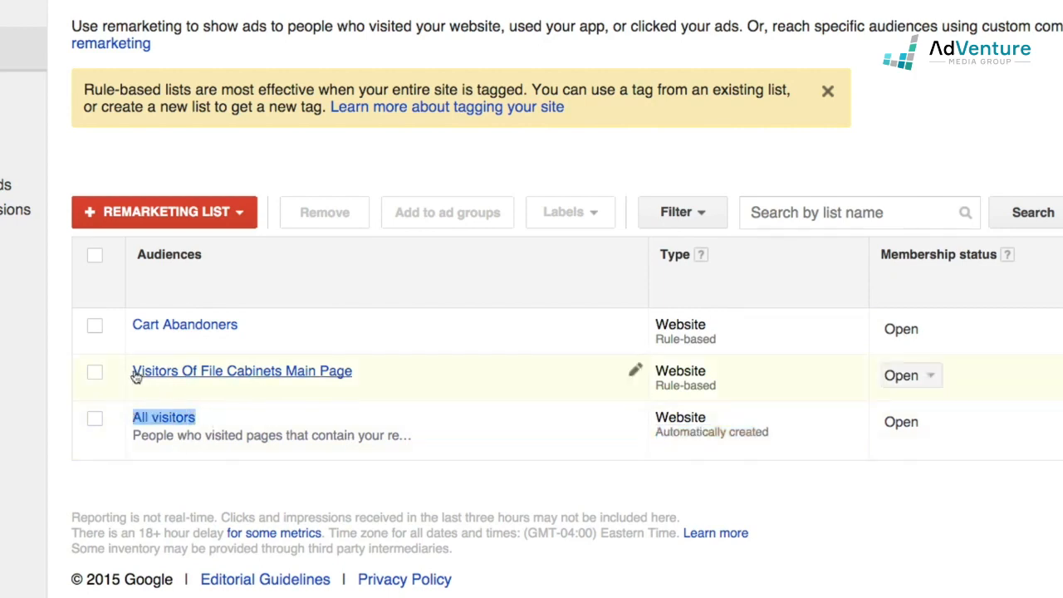
{"action": "left_click_drag", "start_coordinate": [372, 377], "coordinate": [105, 370]}
{"action": "left_click", "coordinate": [255, 325]}
{"action": "left_click_drag", "start_coordinate": [255, 325], "coordinate": [127, 329]}
{"action": "left_click", "coordinate": [672, 469]}
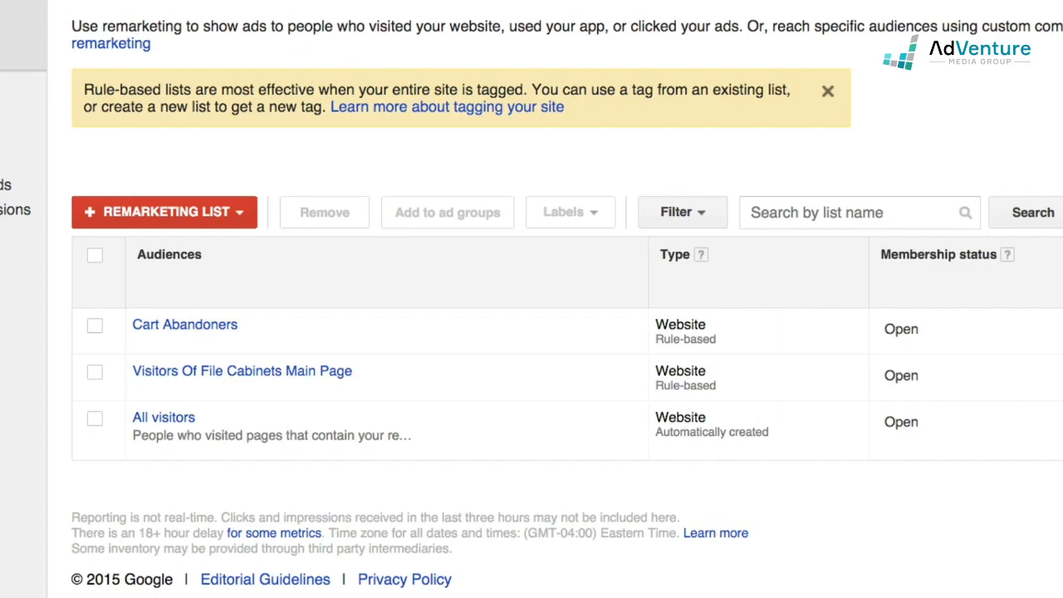
Return to the campaigns overview and start a new Search Network only campaign
{"action": "left_click", "coordinate": [25, 50]}
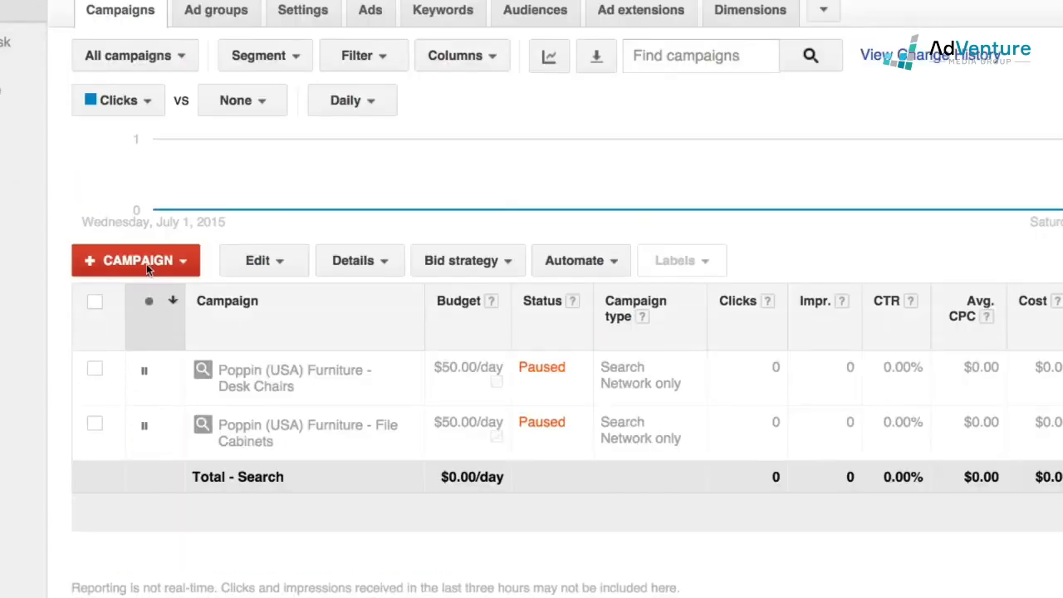
{"action": "left_click", "coordinate": [145, 263]}
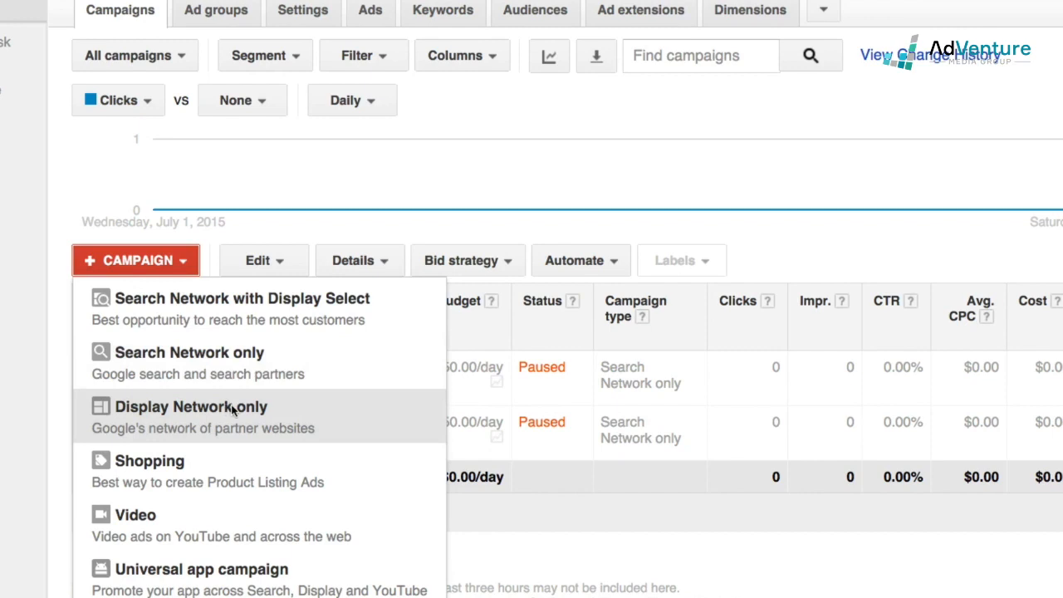
{"action": "left_click", "coordinate": [244, 357]}
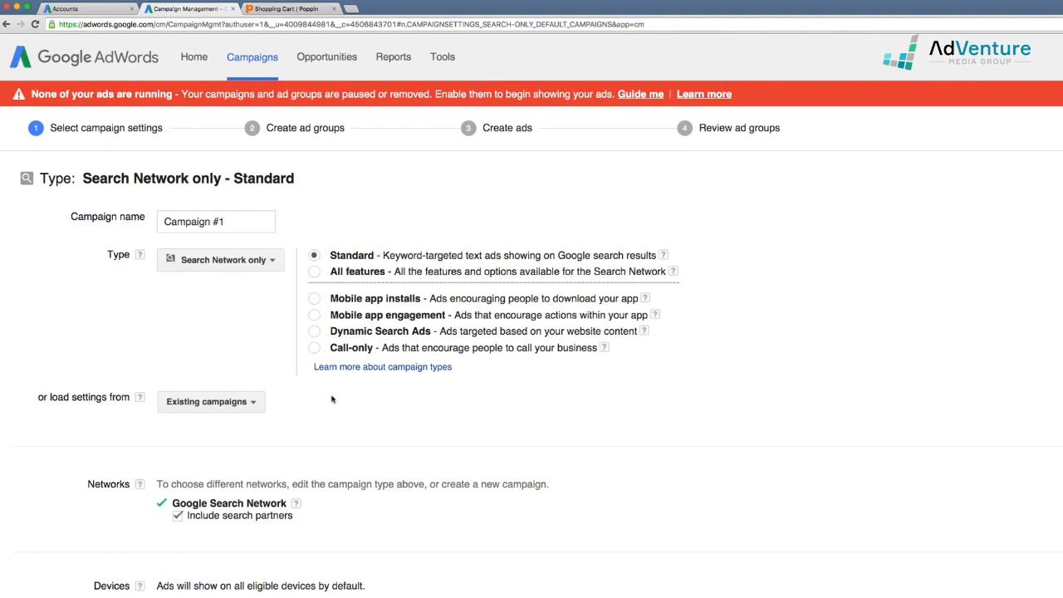
Name the new campaign "Remarketing To Cart Abandoners"
{"action": "key", "text": "super+plus"}
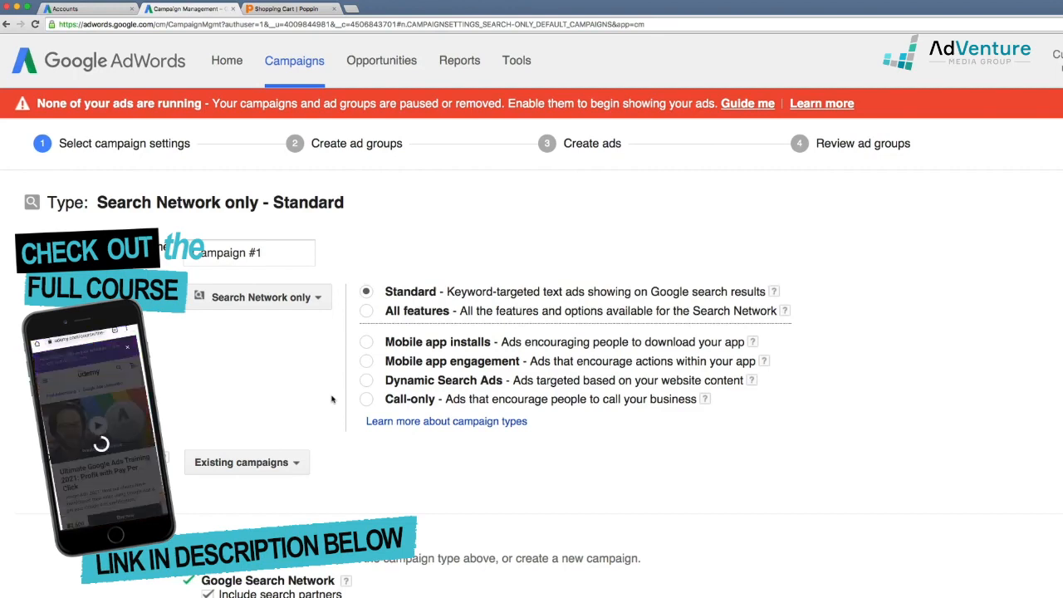
{"action": "left_click_drag", "start_coordinate": [273, 252], "coordinate": [194, 252]}
{"action": "type", "text": "Femarketing"}
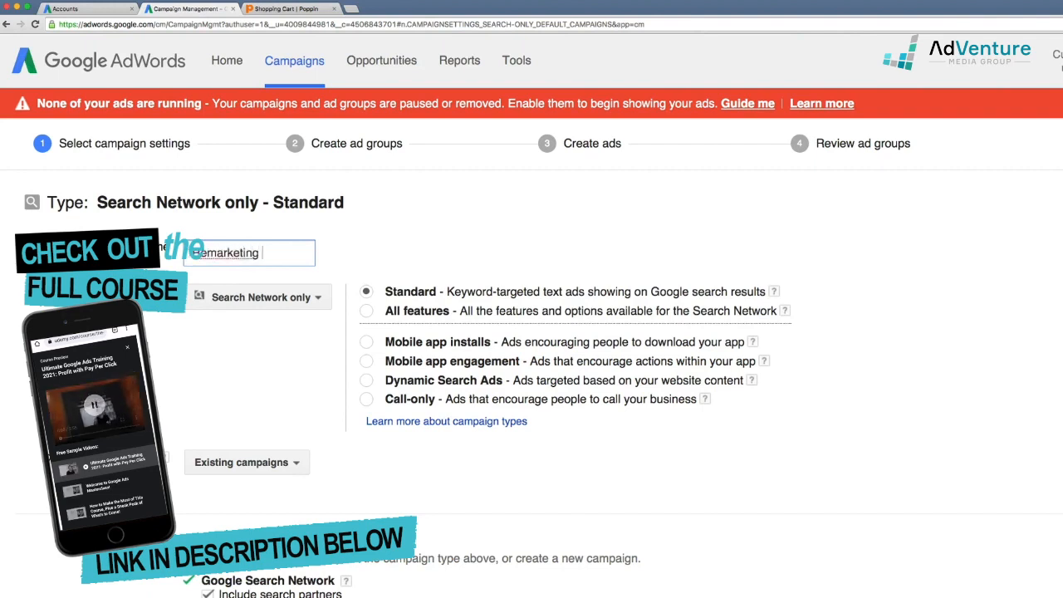
{"action": "type", "text": " To Cart "}
{"action": "type", "text": "Ab"}
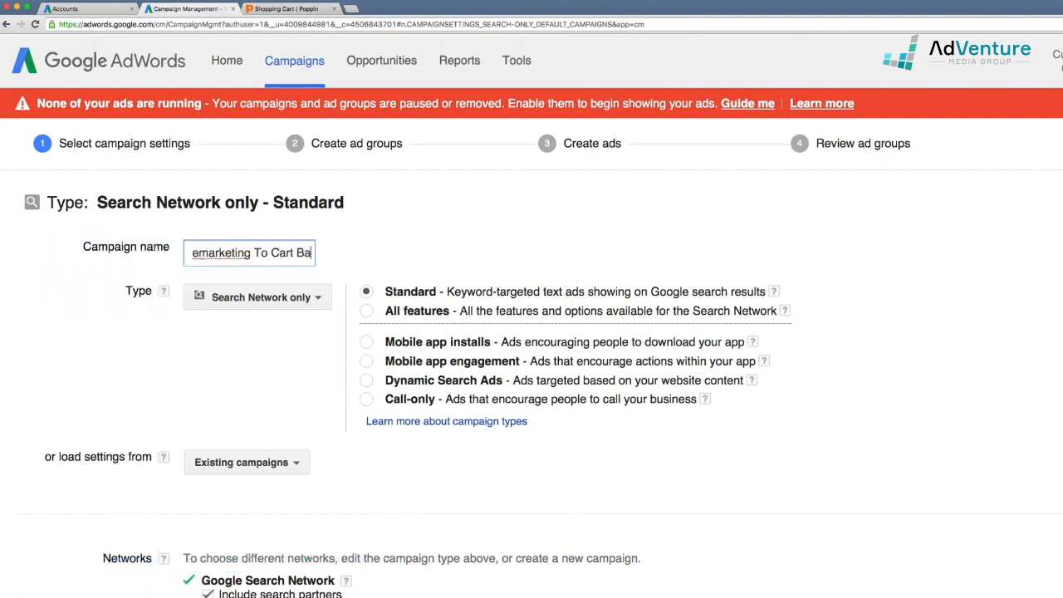
{"action": "key", "text": "BackSpace"}
{"action": "type", "text": "ba"}
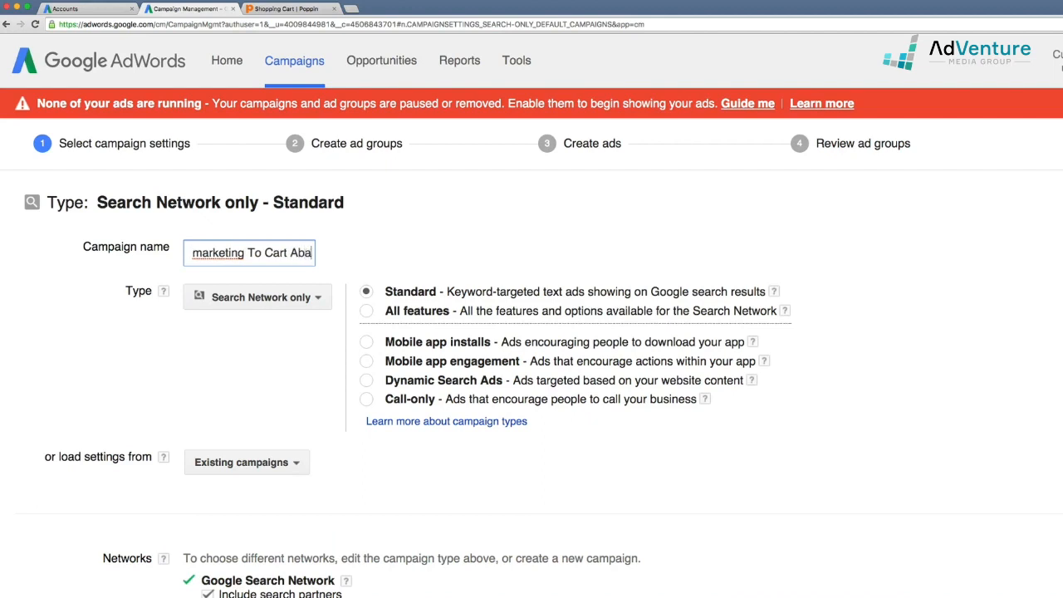
{"action": "type", "text": "ndoners"}
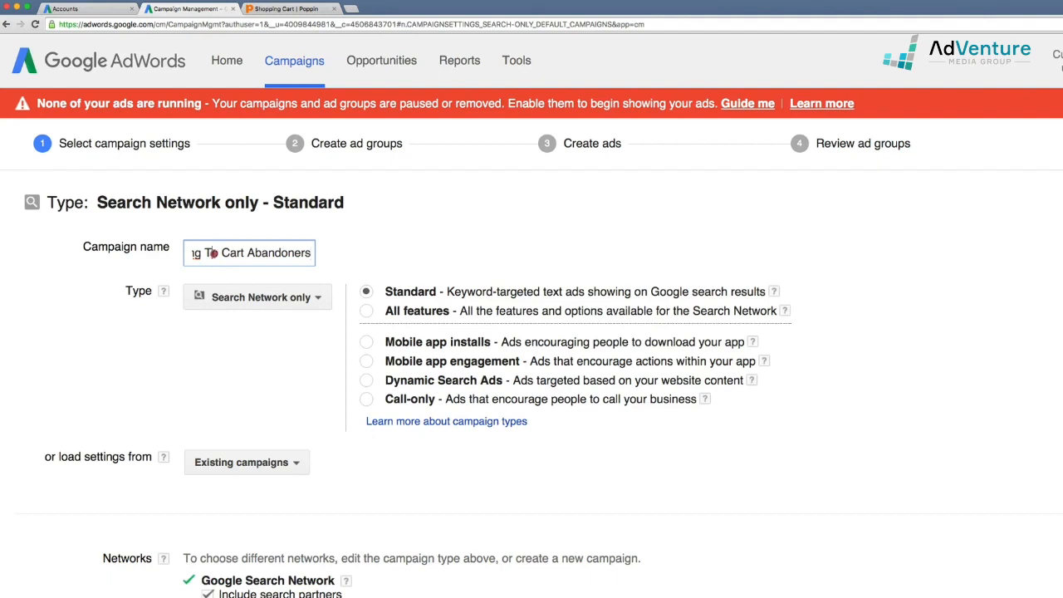
Switch the campaign subtype to All features, accept losing the page changes, and re-enter the name "Remarketing To Cart Abandoners"
{"action": "double_click", "coordinate": [212, 253]}
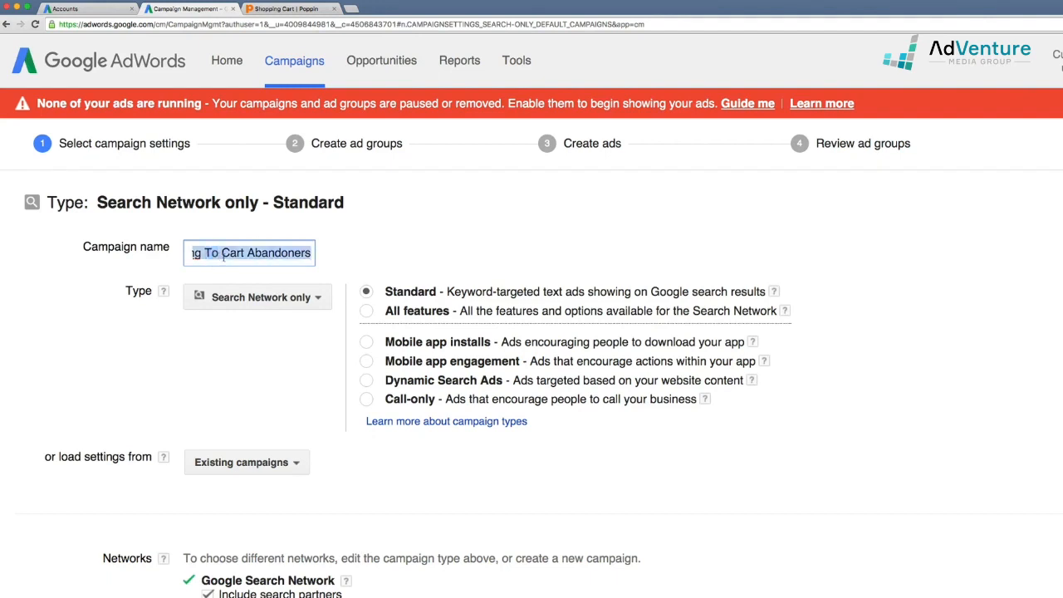
{"action": "left_click", "coordinate": [373, 315]}
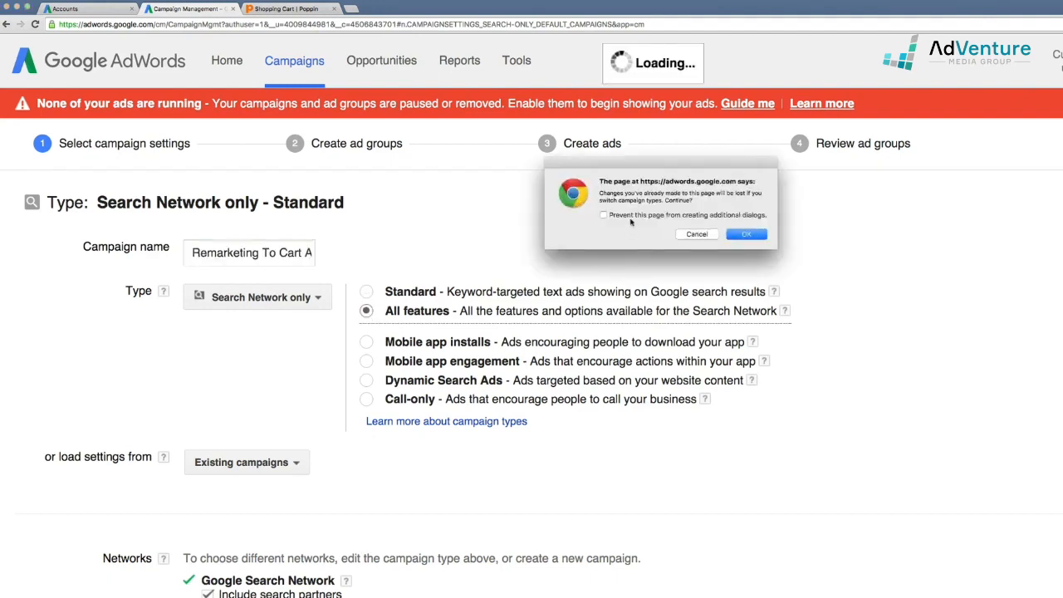
{"action": "left_click", "coordinate": [737, 234]}
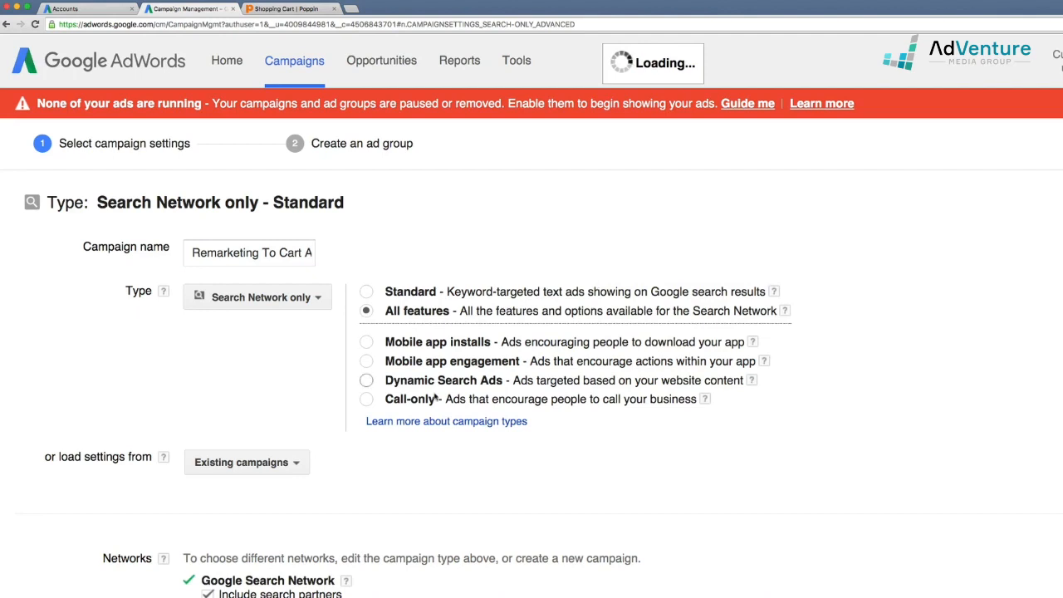
{"action": "triple_click", "coordinate": [287, 258]}
{"action": "key", "text": "super+v"}
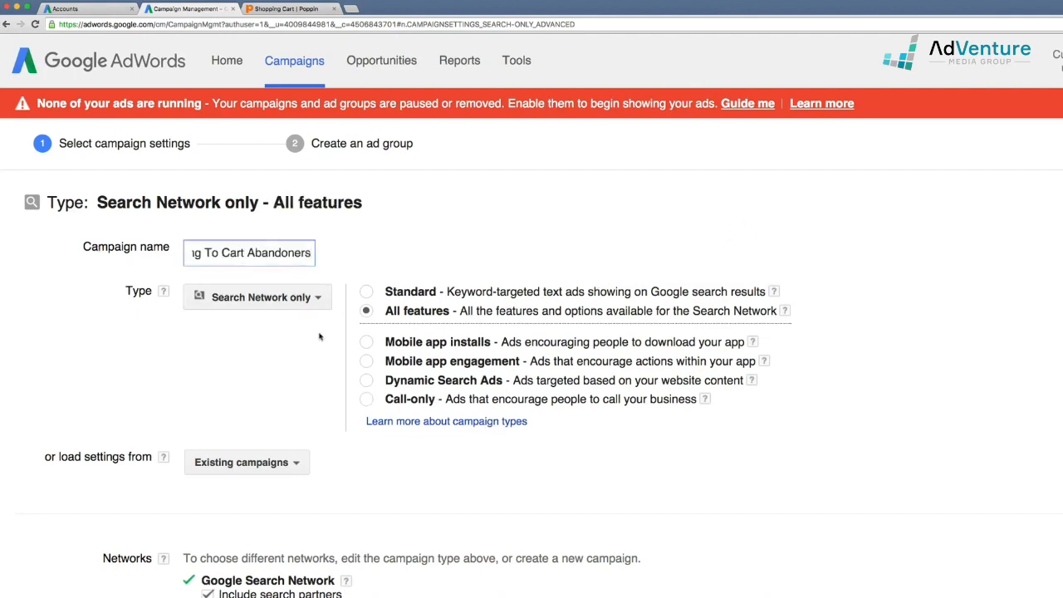
{"action": "left_click", "coordinate": [354, 240]}
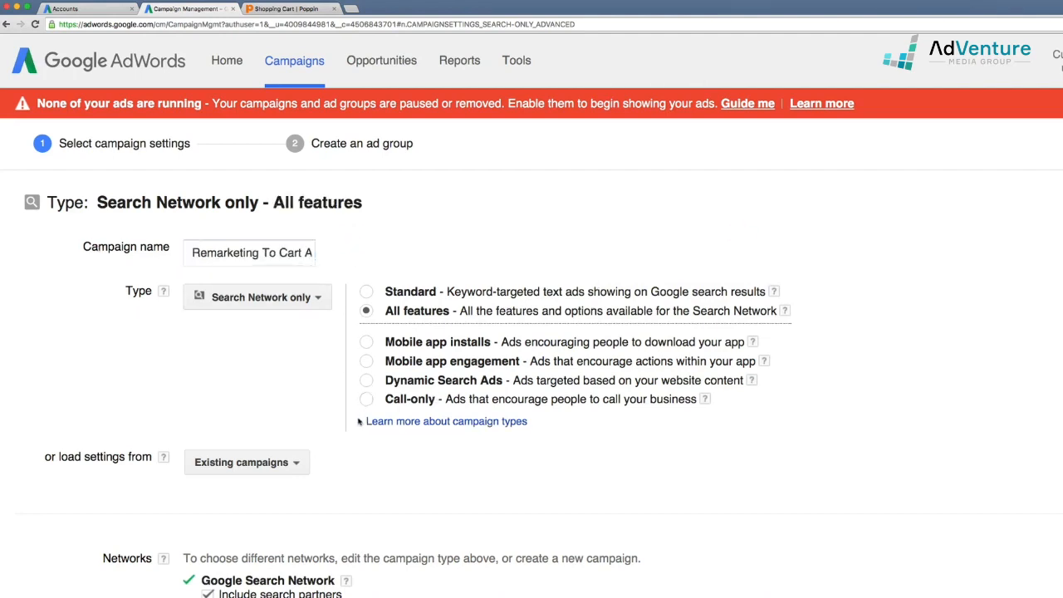
Set the campaign's default bid to $4, keeping manual bidding for clicks
{"action": "scroll", "coordinate": [357, 415], "scroll_direction": "down", "scroll_amount": 3}
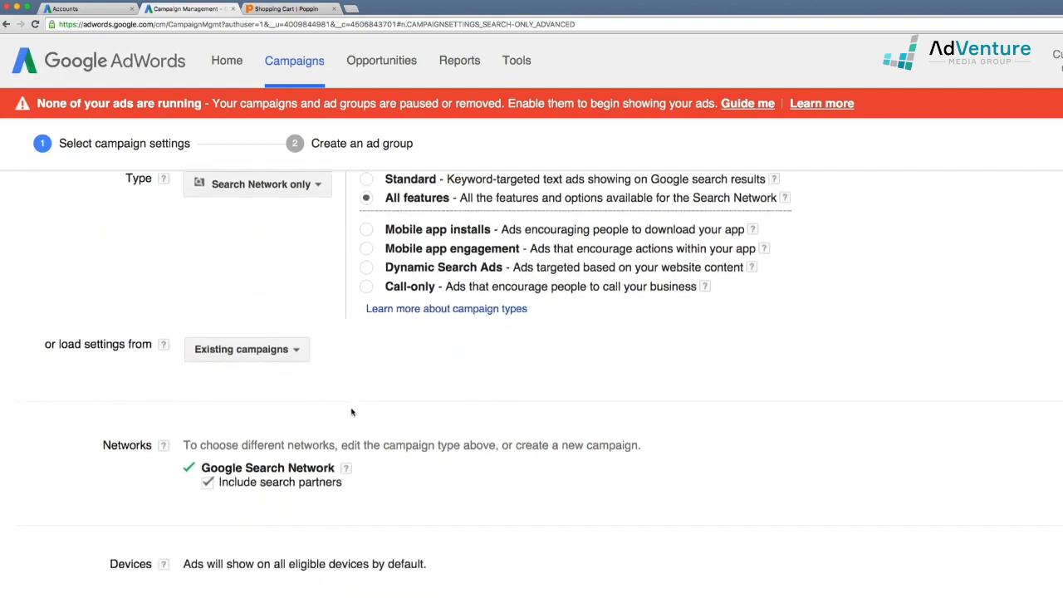
{"action": "scroll", "coordinate": [351, 412], "scroll_direction": "down", "scroll_amount": 3}
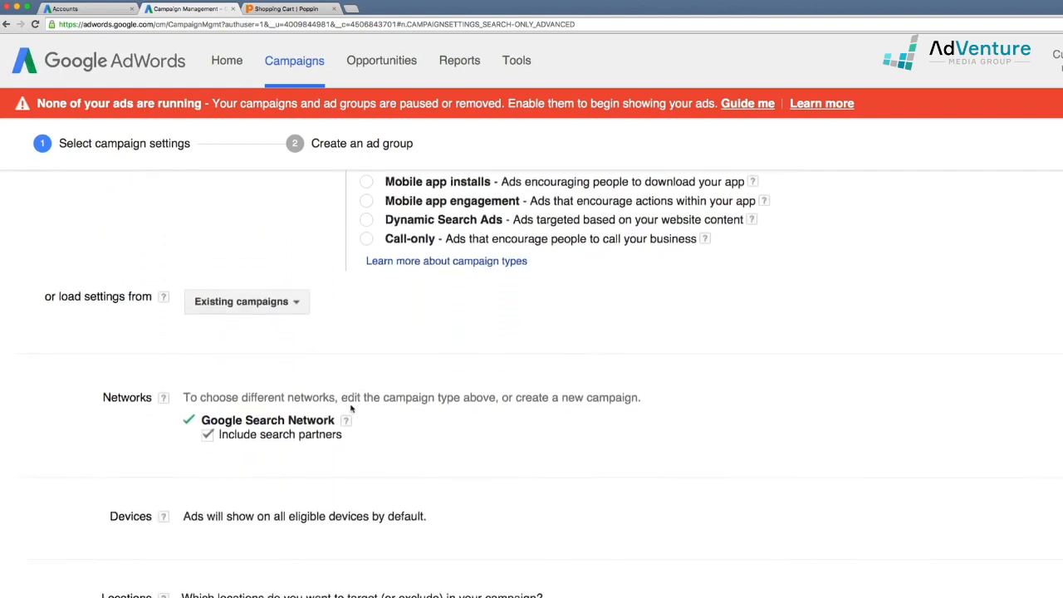
{"action": "scroll", "coordinate": [349, 406], "scroll_direction": "down", "scroll_amount": 5}
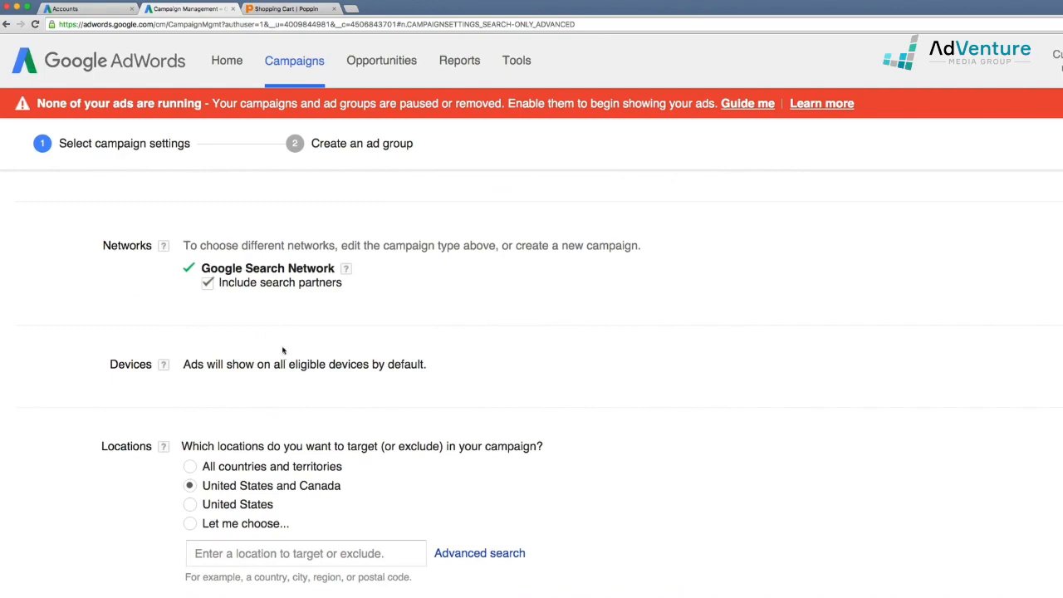
{"action": "scroll", "coordinate": [348, 511], "scroll_direction": "down", "scroll_amount": 1}
{"action": "scroll", "coordinate": [348, 512], "scroll_direction": "down", "scroll_amount": 8}
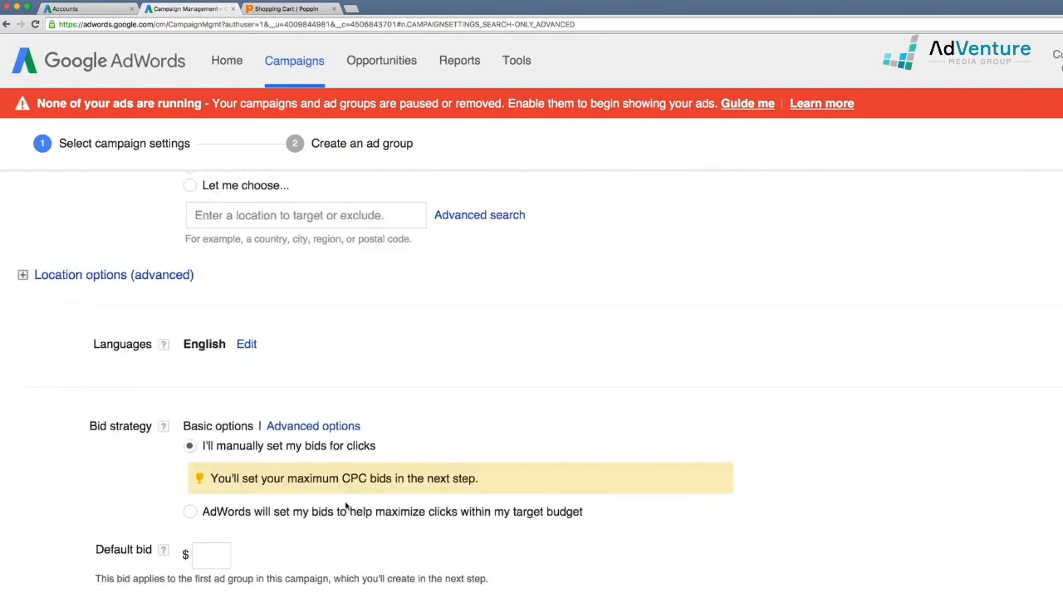
{"action": "left_click", "coordinate": [225, 398]}
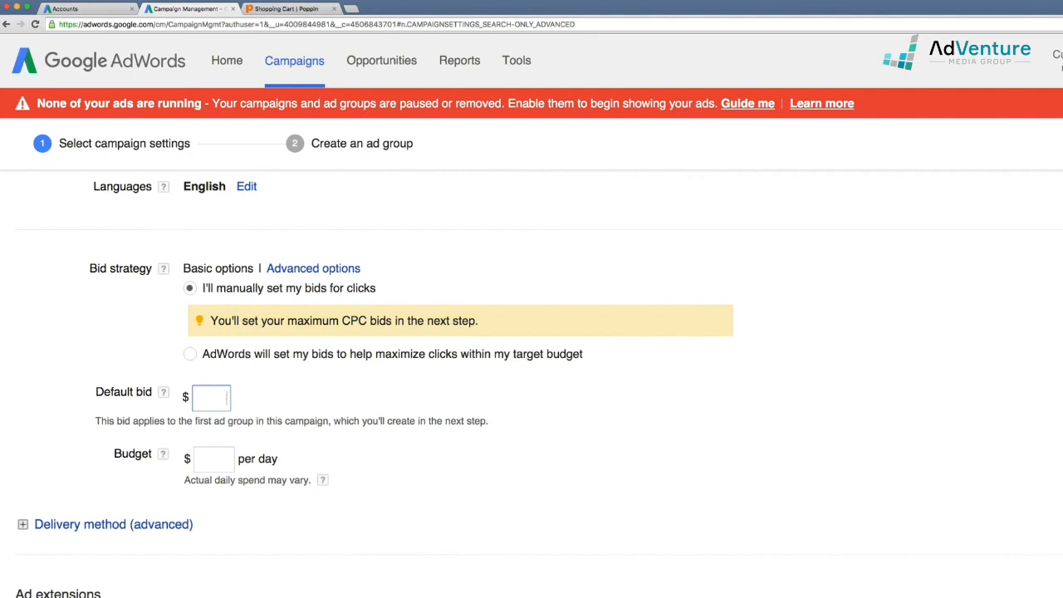
{"action": "right_click", "coordinate": [237, 423]}
{"action": "left_click", "coordinate": [217, 397]}
{"action": "type", "text": "4"}
{"action": "double_click", "coordinate": [222, 398]}
{"action": "type", "text": "3"}
{"action": "left_click", "coordinate": [279, 399]}
{"action": "double_click", "coordinate": [213, 398]}
{"action": "type", "text": "4"}
Set the campaign budget to $200 per day and choose Accelerated as the delivery method
{"action": "left_click", "coordinate": [222, 469]}
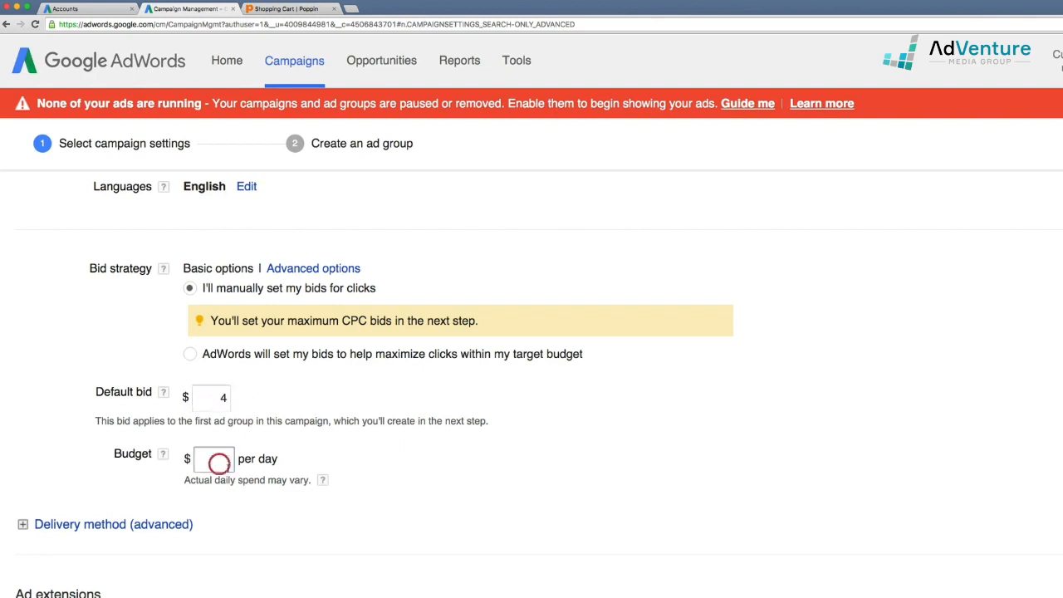
{"action": "type", "text": "200"}
{"action": "left_click", "coordinate": [295, 504]}
{"action": "scroll", "coordinate": [282, 494], "scroll_direction": "down", "scroll_amount": 3}
{"action": "left_click", "coordinate": [129, 411]}
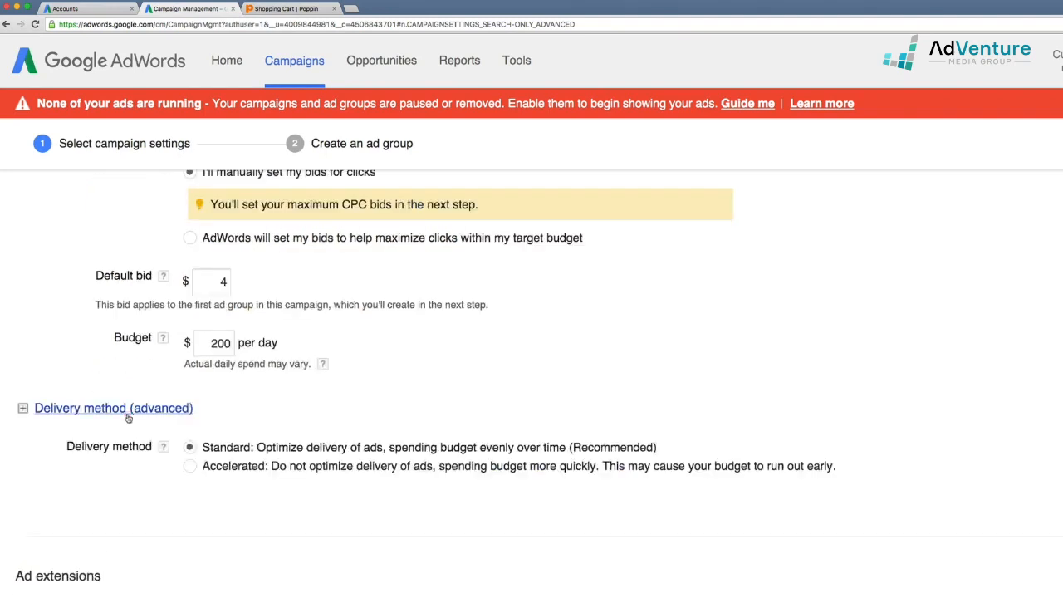
{"action": "left_click", "coordinate": [189, 465]}
Enable sitelink extensions and add Learn About Poppin, High Back Chairs On Sale, Poppin Task Chairs and Stylish Stacking Chairs
{"action": "scroll", "coordinate": [186, 523], "scroll_direction": "down", "scroll_amount": 5}
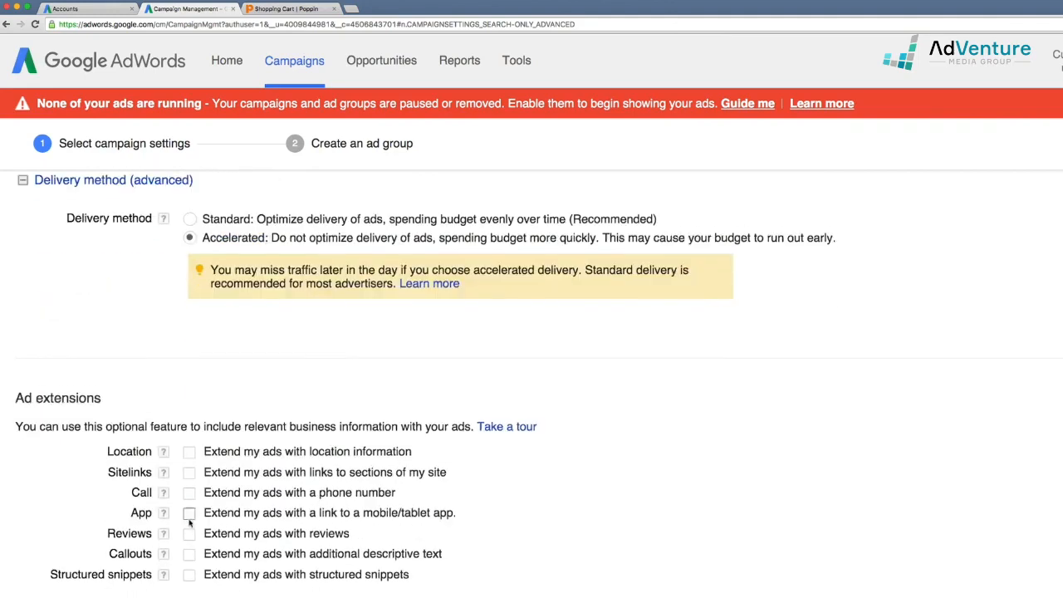
{"action": "left_click", "coordinate": [190, 471]}
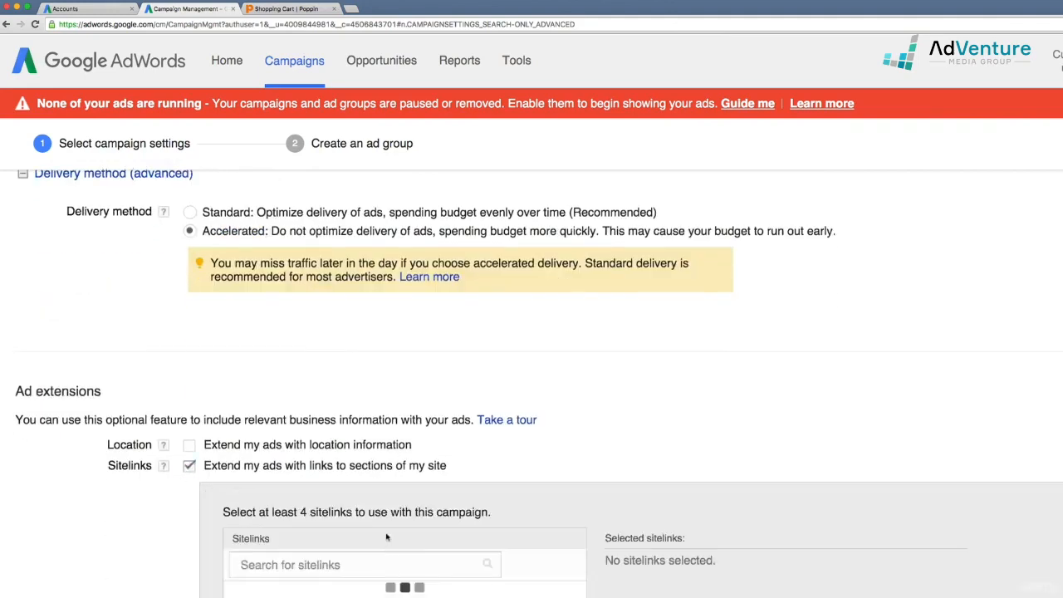
{"action": "scroll", "coordinate": [386, 537], "scroll_direction": "down", "scroll_amount": 6}
{"action": "left_click", "coordinate": [569, 320]}
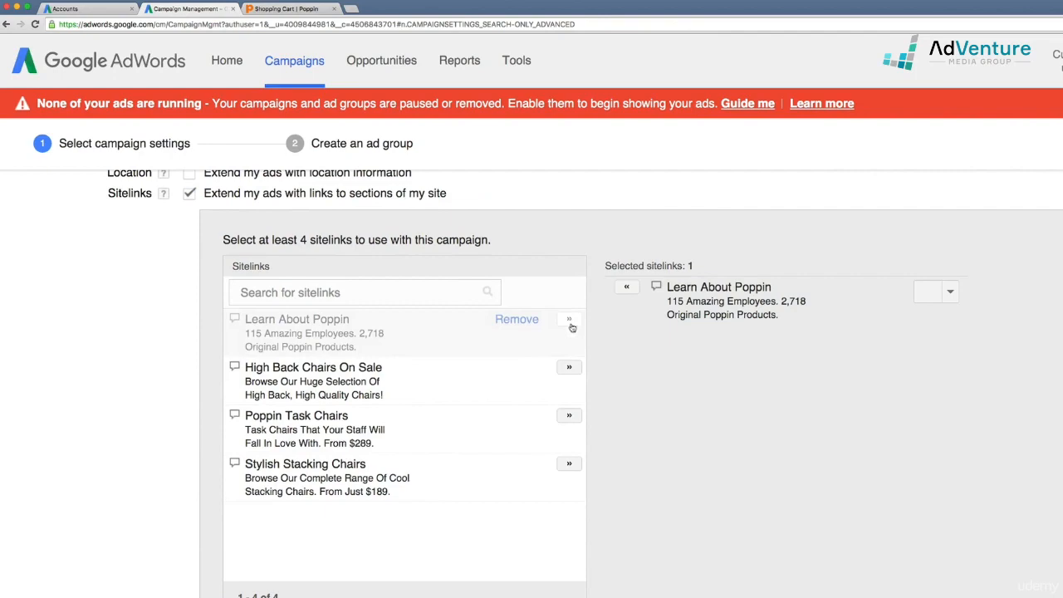
{"action": "left_click", "coordinate": [569, 367]}
{"action": "left_click", "coordinate": [569, 416]}
{"action": "left_click", "coordinate": [568, 464]}
Save the campaign settings with the default ad schedule and continue to ad group creation
{"action": "scroll", "coordinate": [496, 451], "scroll_direction": "down", "scroll_amount": 8}
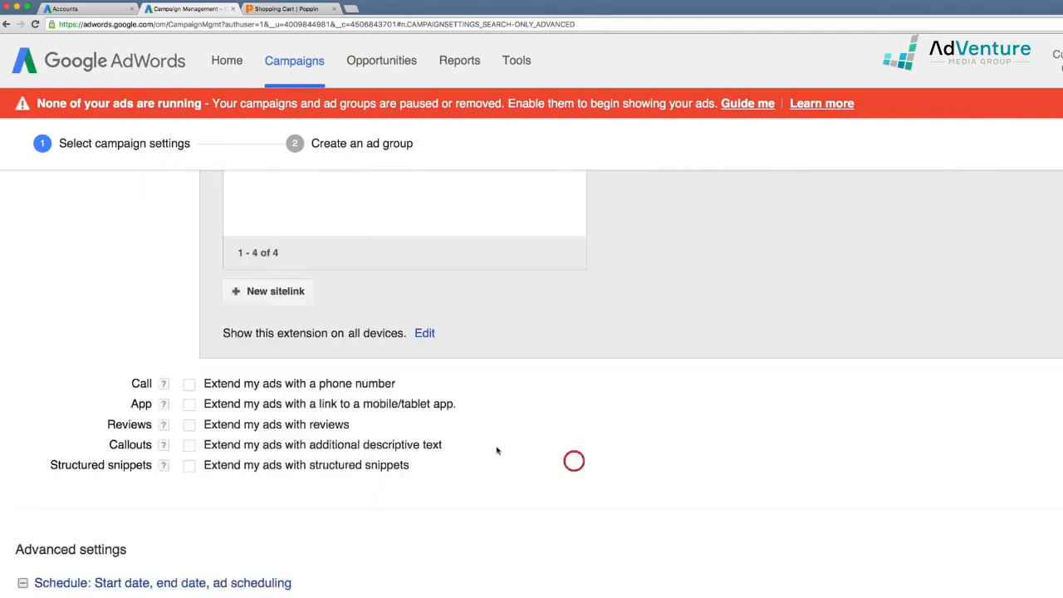
{"action": "scroll", "coordinate": [490, 444], "scroll_direction": "down", "scroll_amount": 5}
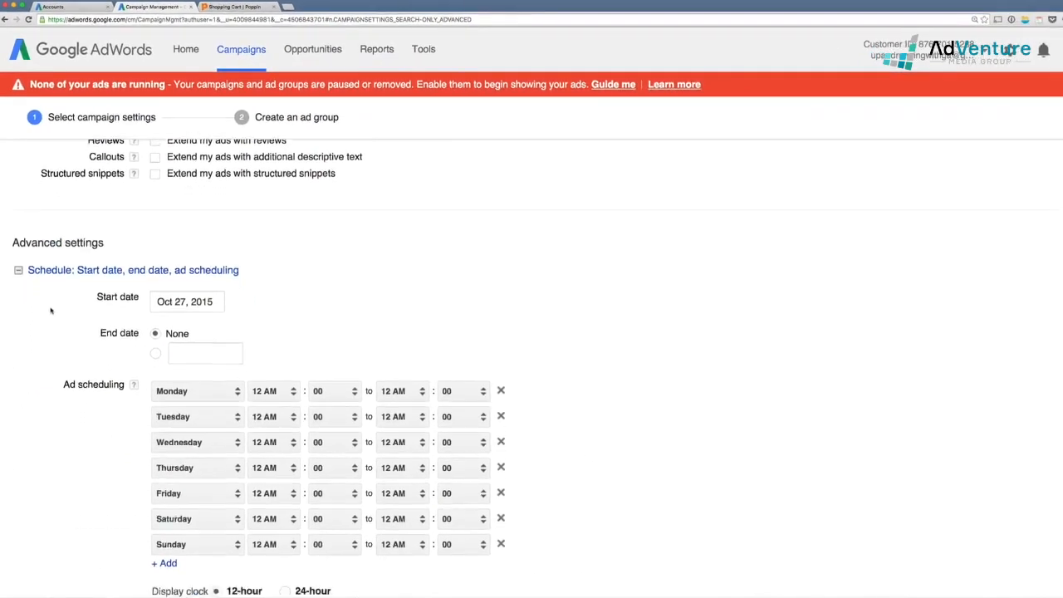
{"action": "scroll", "coordinate": [50, 311], "scroll_direction": "down", "scroll_amount": 5}
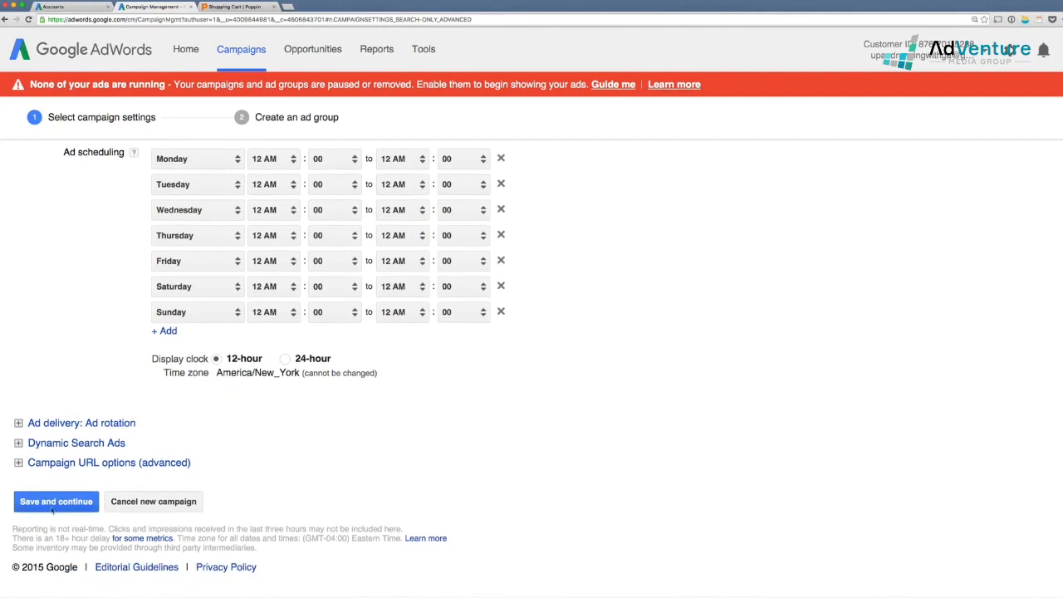
{"action": "left_click", "coordinate": [52, 508]}
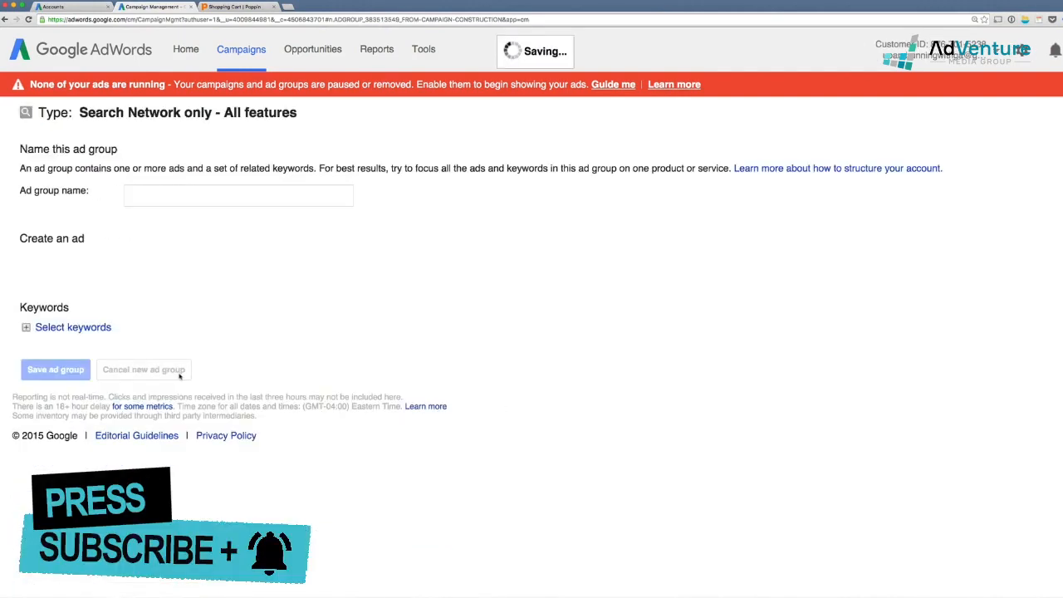
Name the ad group: 10% Coupon "Come Back"
{"action": "key", "text": "super+plus"}
{"action": "left_click_drag", "start_coordinate": [226, 236], "coordinate": [121, 232]}
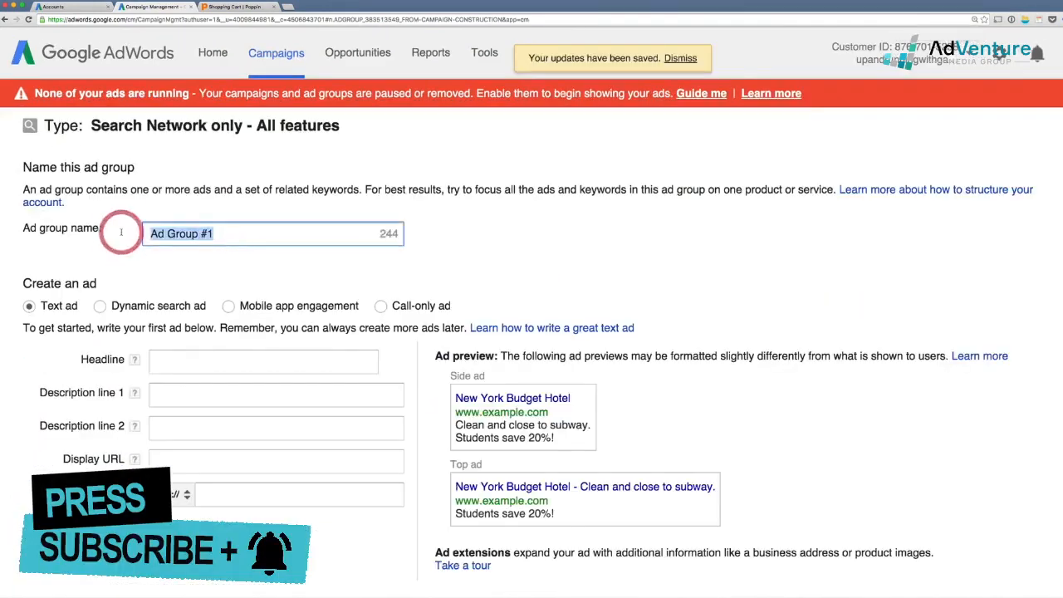
{"action": "type", "text": "Rema"}
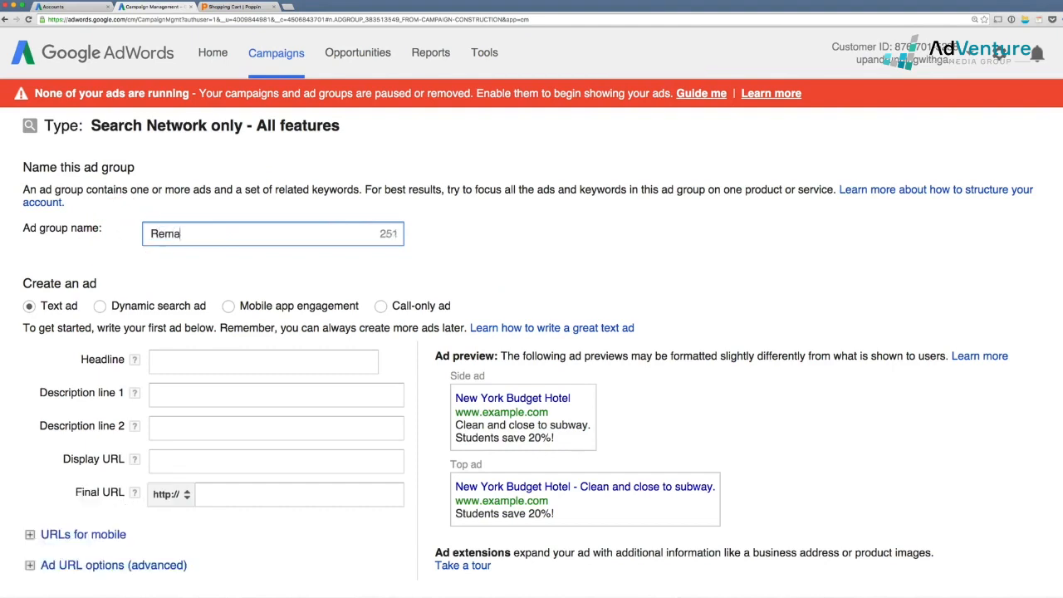
{"action": "key", "text": "BackSpace"}
{"action": "key", "text": "BackSpace"}
{"action": "key", "text": "BackSpace"}
{"action": "key", "text": "BackSpace"}
{"action": "type", "text": "10% Coupo"}
{"action": "type", "text": "n \"Come"}
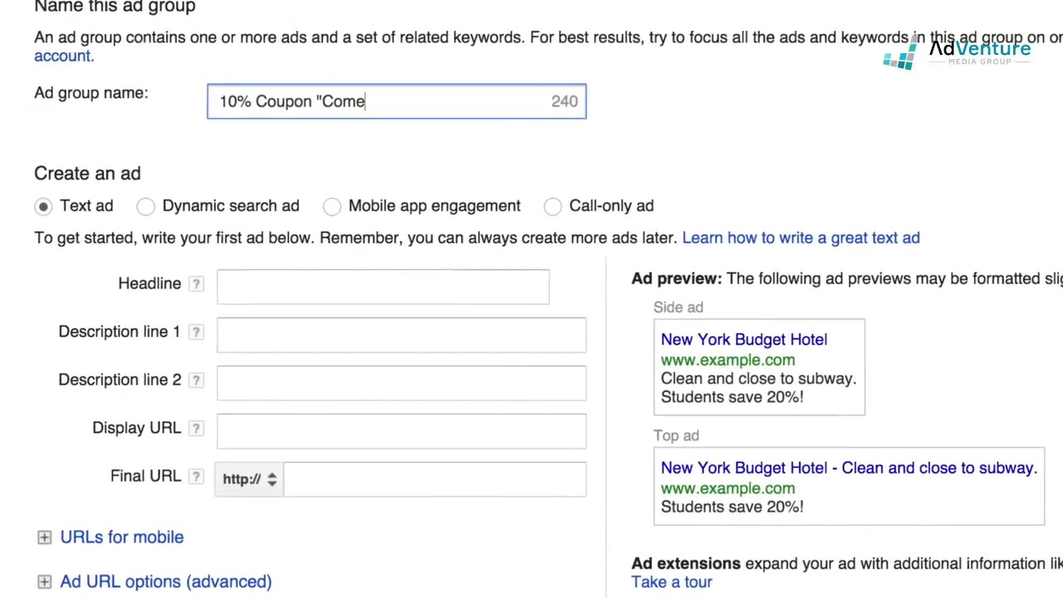
{"action": "type", "text": " Back\""}
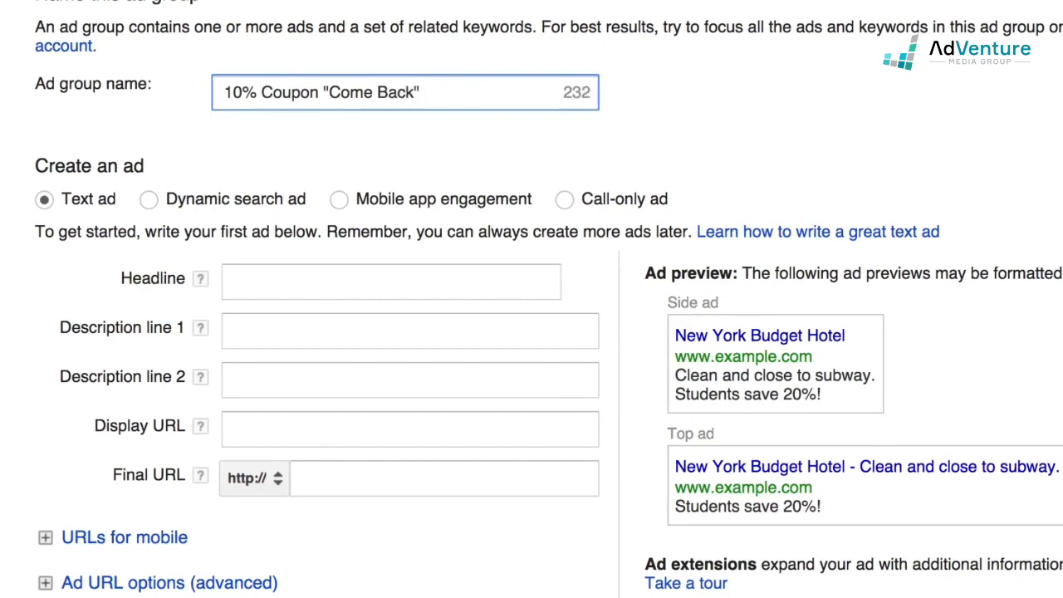
Draft the text ad's headline as "Here's 10% Off Your Poppin"
{"action": "key", "text": "BackSpace"}
{"action": "scroll", "coordinate": [238, 204], "scroll_direction": "down", "scroll_amount": 2}
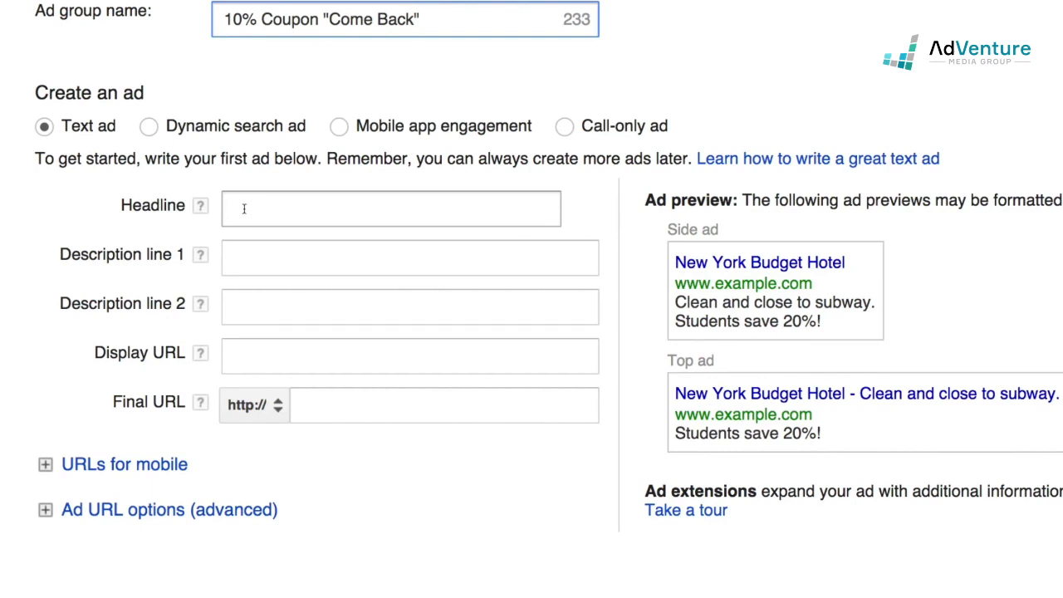
{"action": "left_click", "coordinate": [244, 208]}
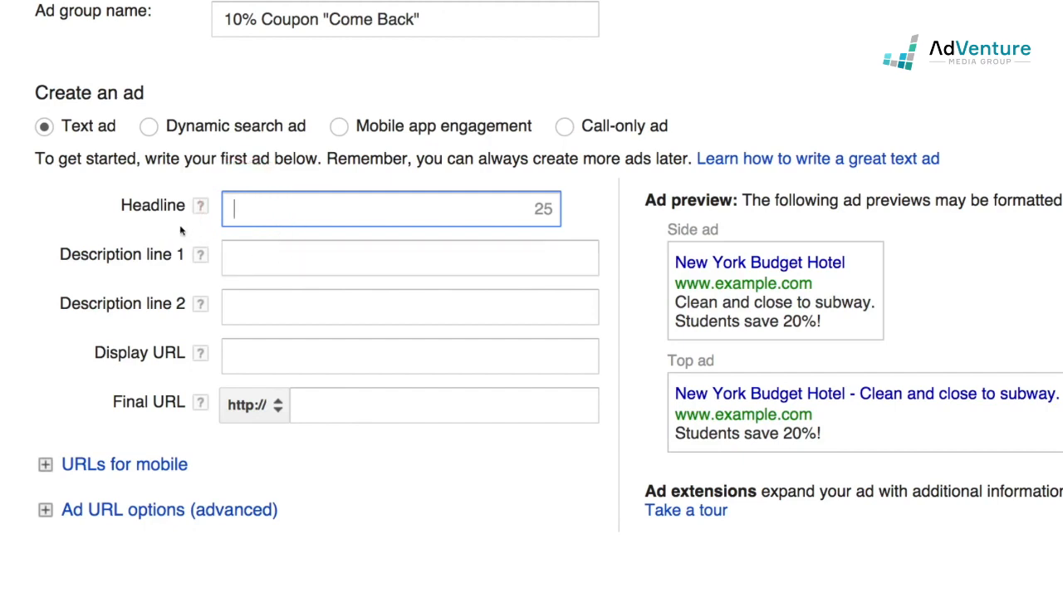
{"action": "type", "text": "Her"}
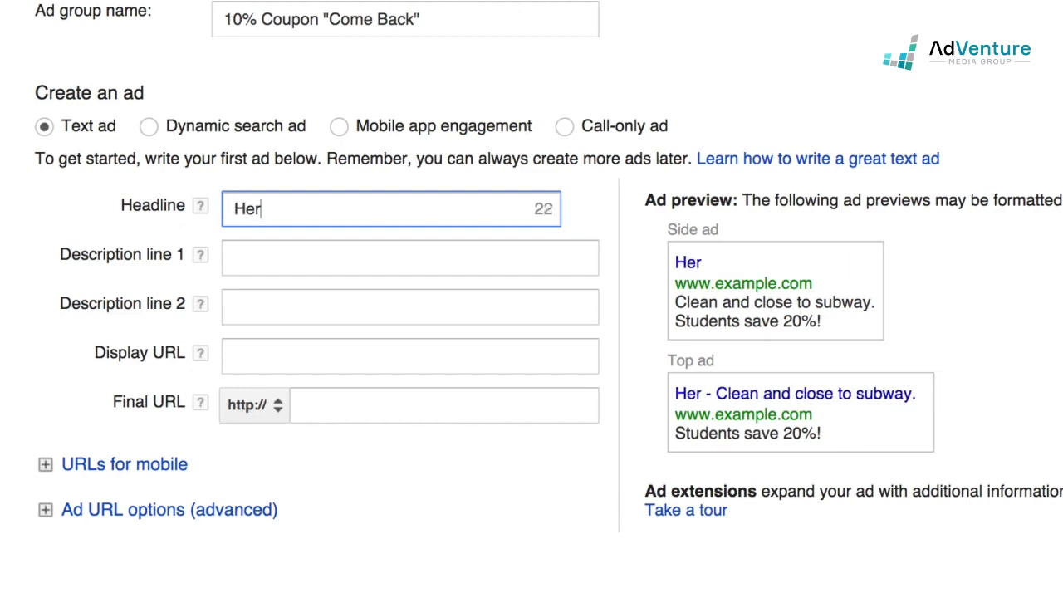
{"action": "type", "text": "e"}
{"action": "type", "text": "'s"}
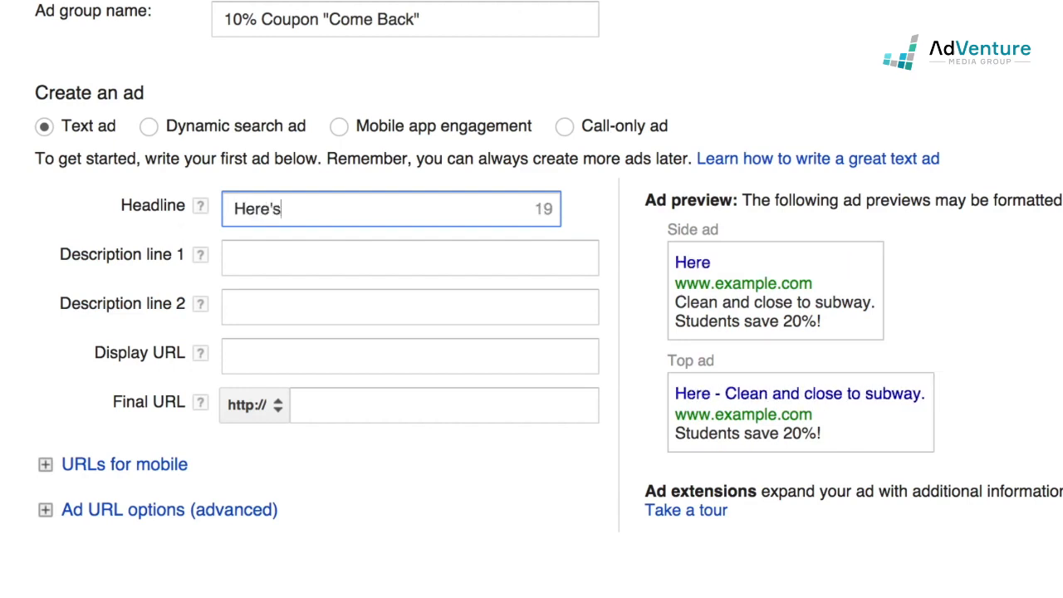
{"action": "type", "text": " 10% Off Youir"}
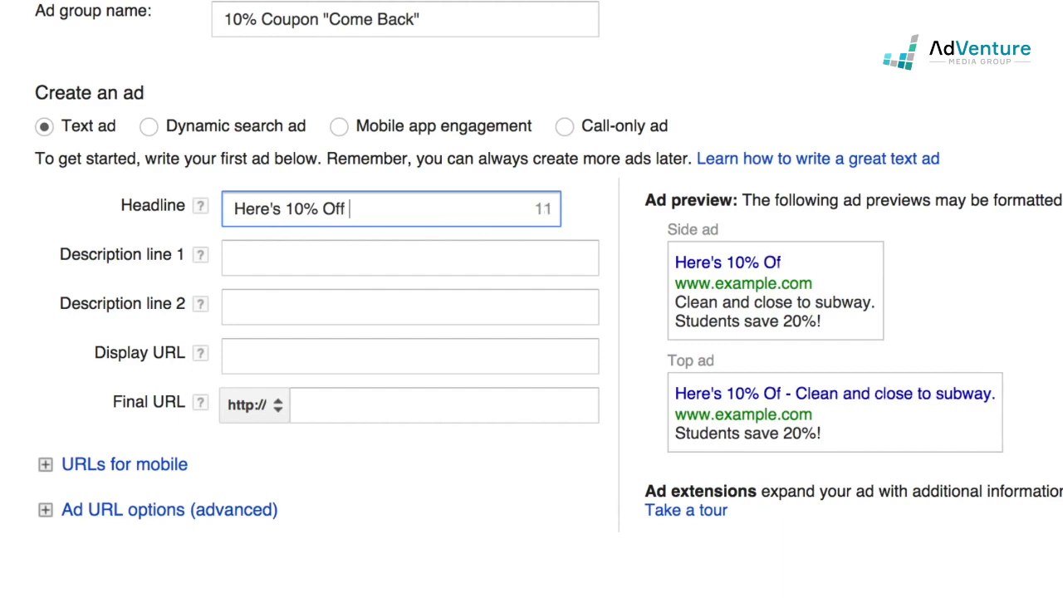
{"action": "key", "text": "BackSpace"}
{"action": "key", "text": "BackSpace"}
{"action": "key", "text": "BackSpace"}
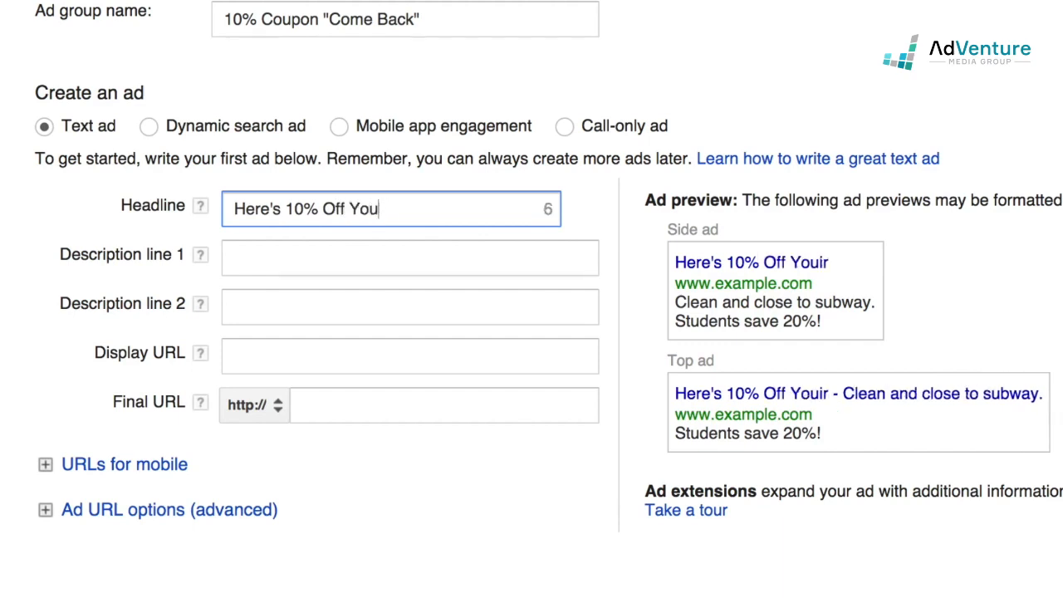
{"action": "type", "text": "r Poppin"}
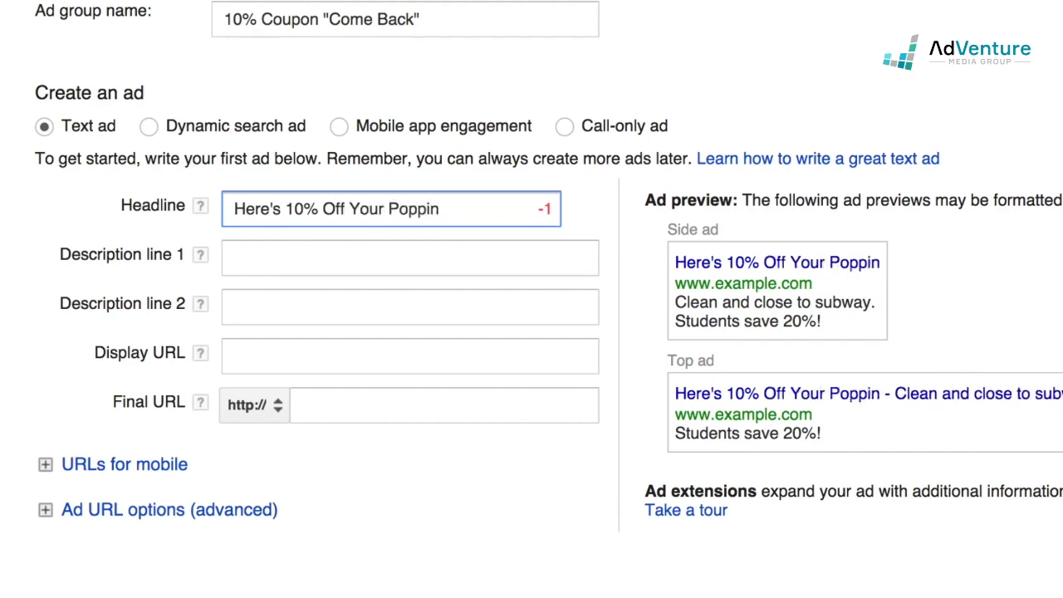
Remove "Here's" from the headline and add "Cart" at the end so it reads "10% Off Your Poppin Cart"
{"action": "left_click", "coordinate": [279, 212]}
{"action": "left_click_drag", "start_coordinate": [270, 212], "coordinate": [208, 209]}
{"action": "key", "text": "BackSpace"}
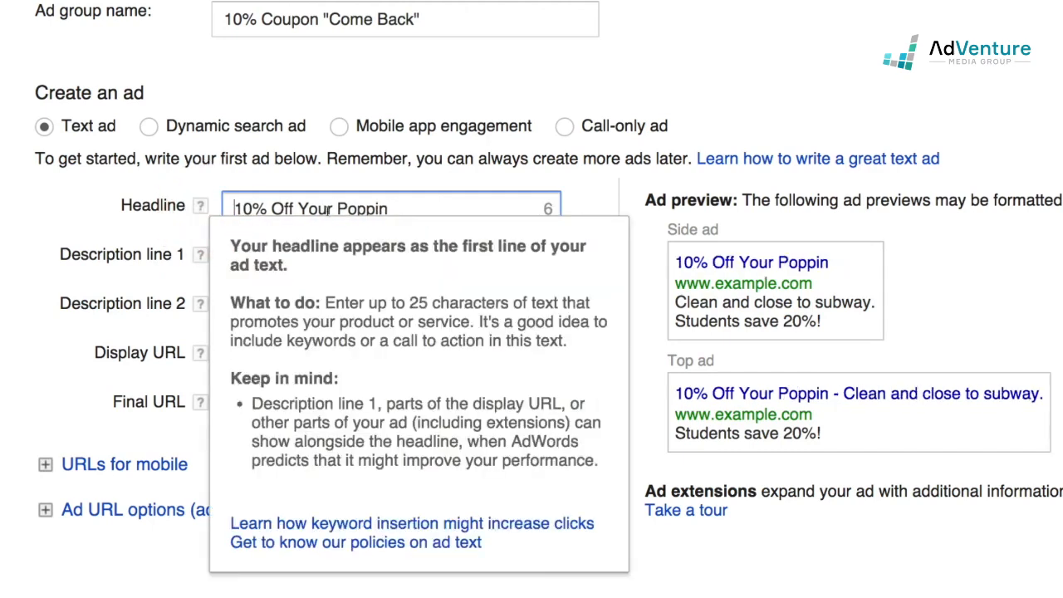
{"action": "left_click", "coordinate": [413, 212]}
{"action": "type", "text": "C"}
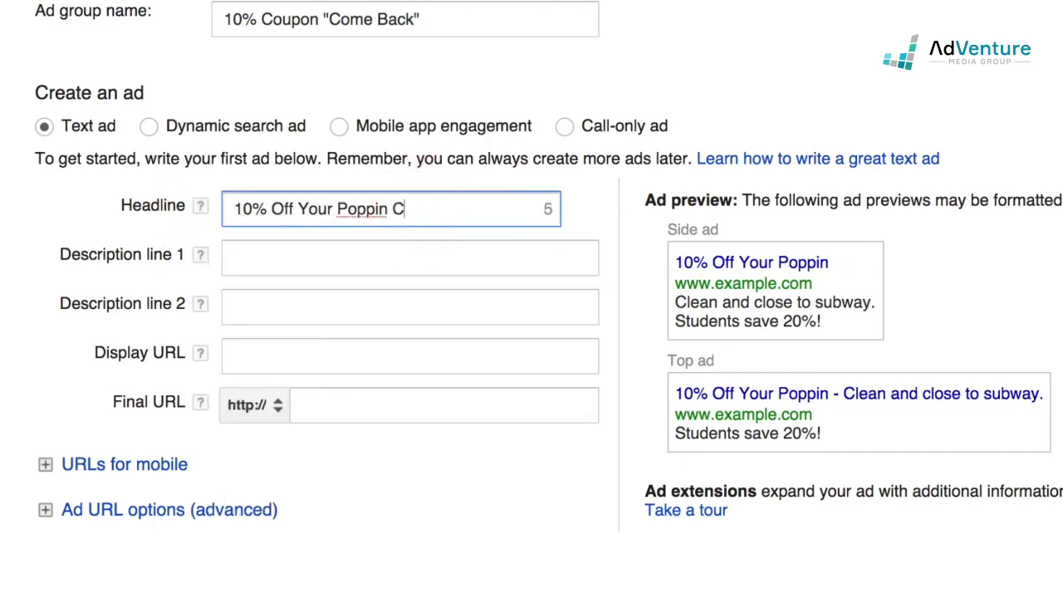
{"action": "type", "text": "art"}
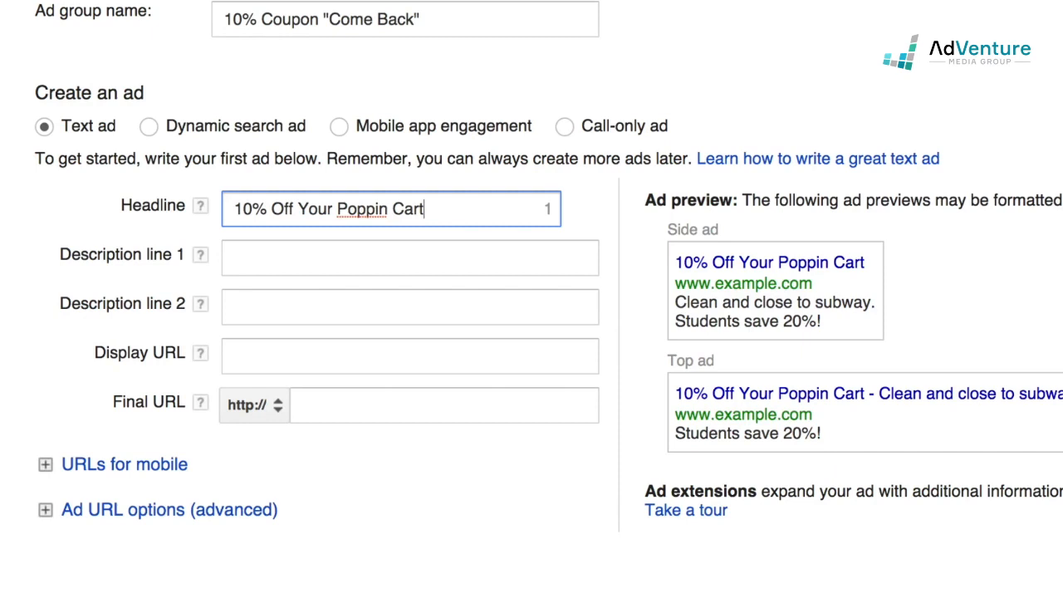
Enter "We Were So Sad To See You Go!" as description line 1 of the ad
{"action": "key", "text": "Tab"}
{"action": "key", "text": "Tab"}
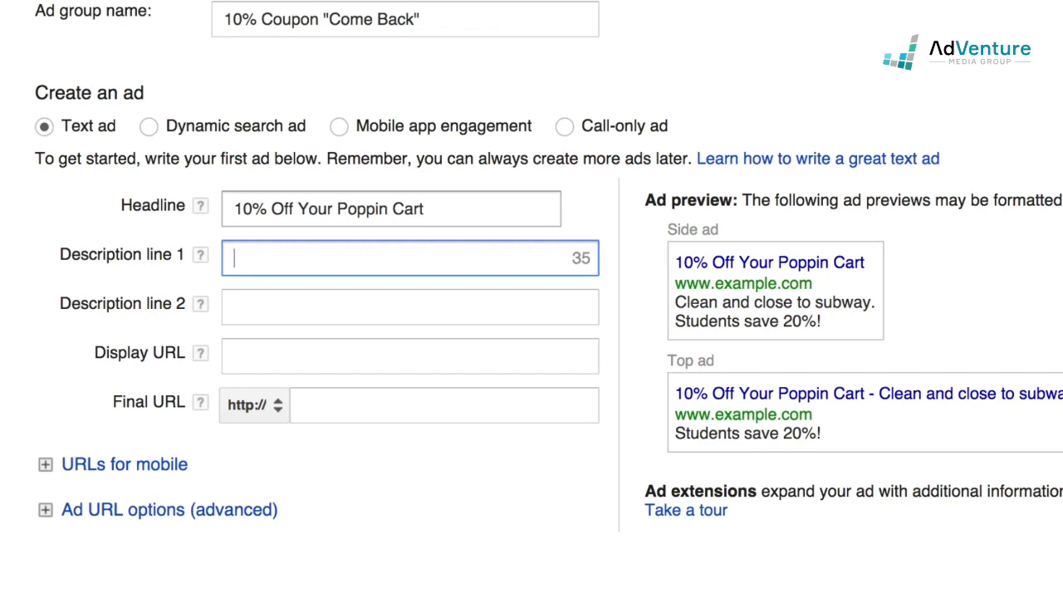
{"action": "type", "text": "We Were So S"}
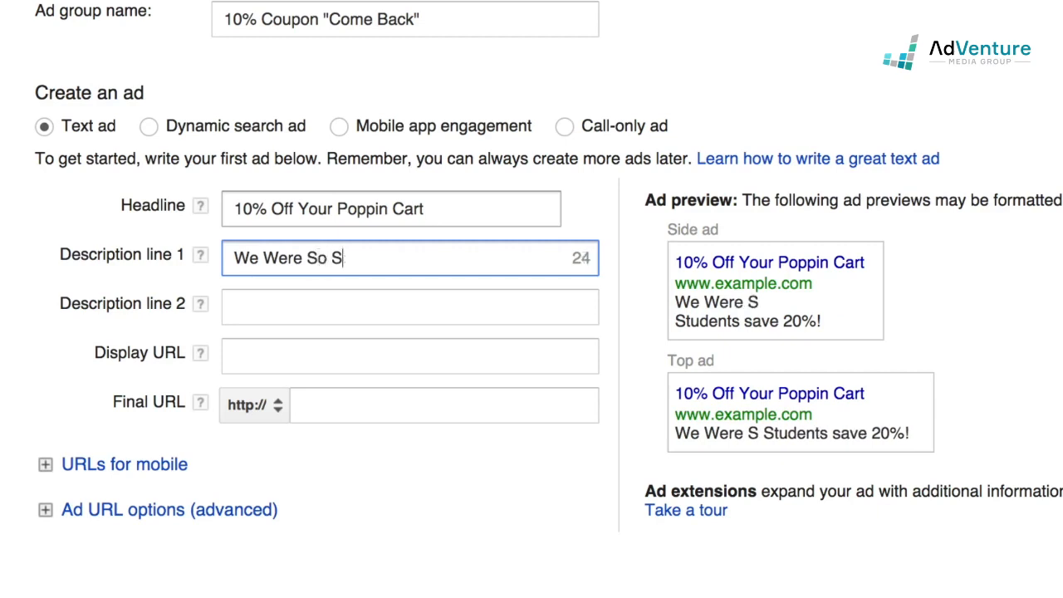
{"action": "type", "text": "ad To See You FG"}
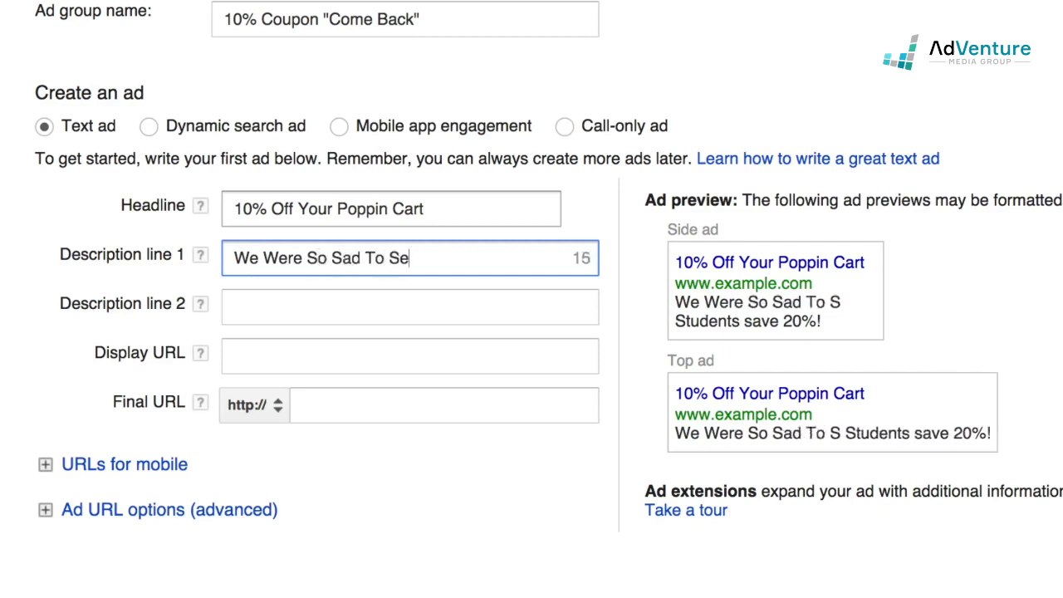
{"action": "key", "text": "BackSpace"}
{"action": "key", "text": "BackSpace"}
{"action": "type", "text": "Go"}
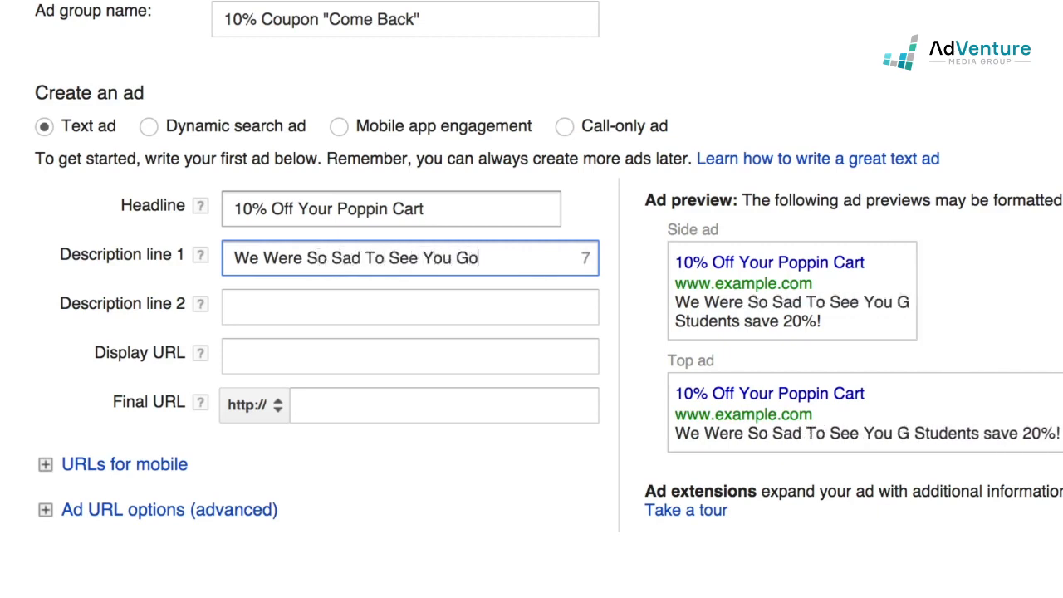
{"action": "type", "text": "!"}
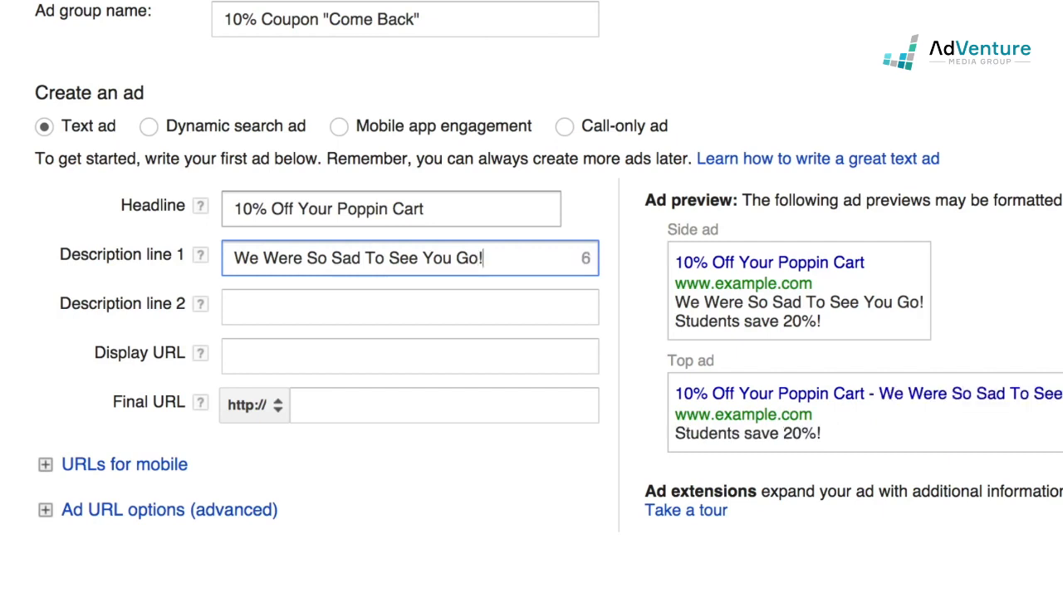
{"action": "key", "text": "Tab"}
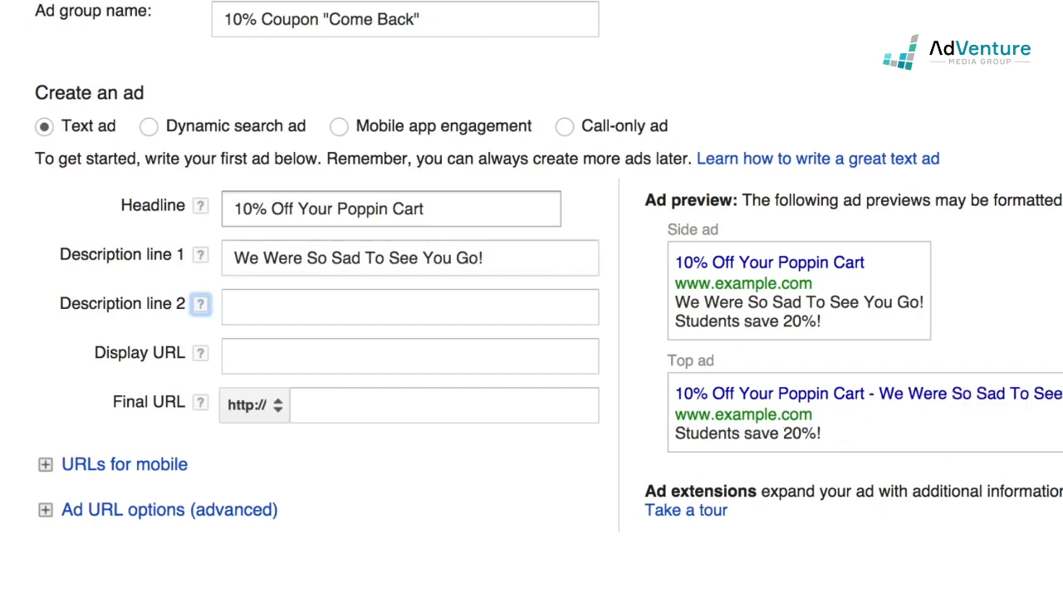
{"action": "key", "text": "Tab"}
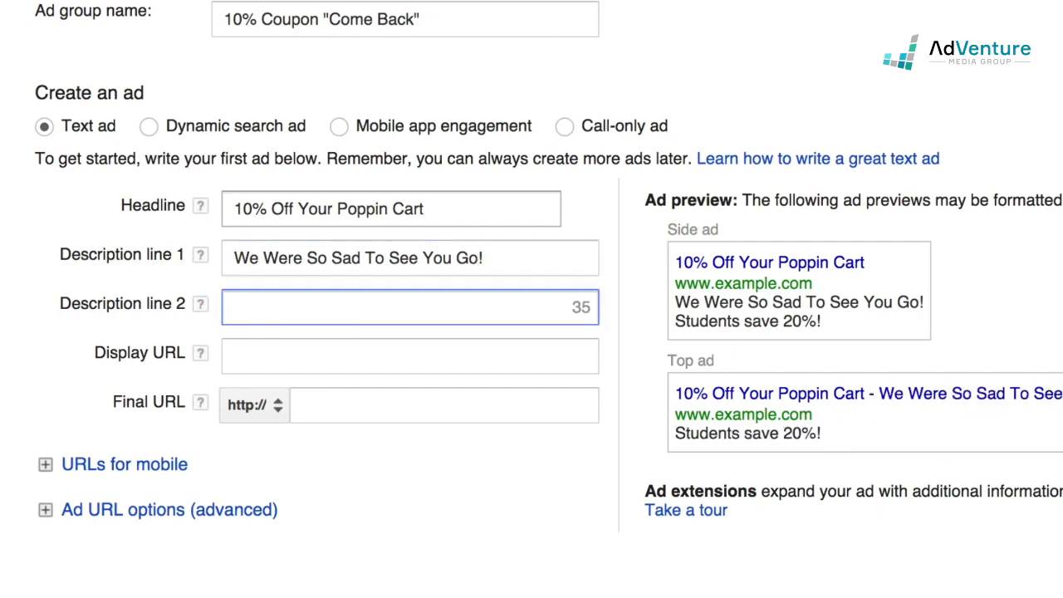
{"action": "type", "text": "Finish Y"}
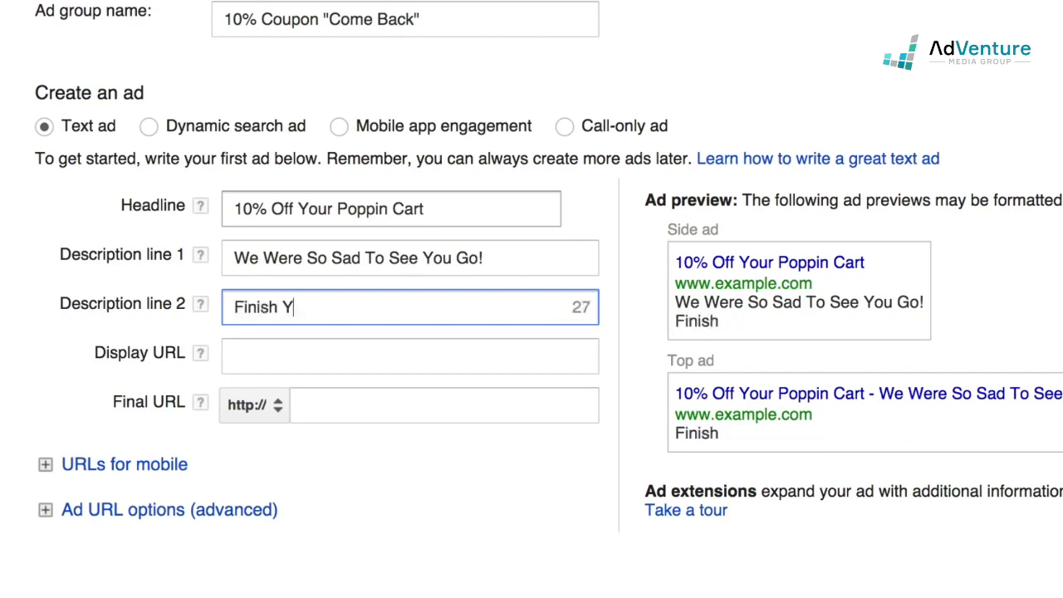
{"action": "type", "text": "our order"}
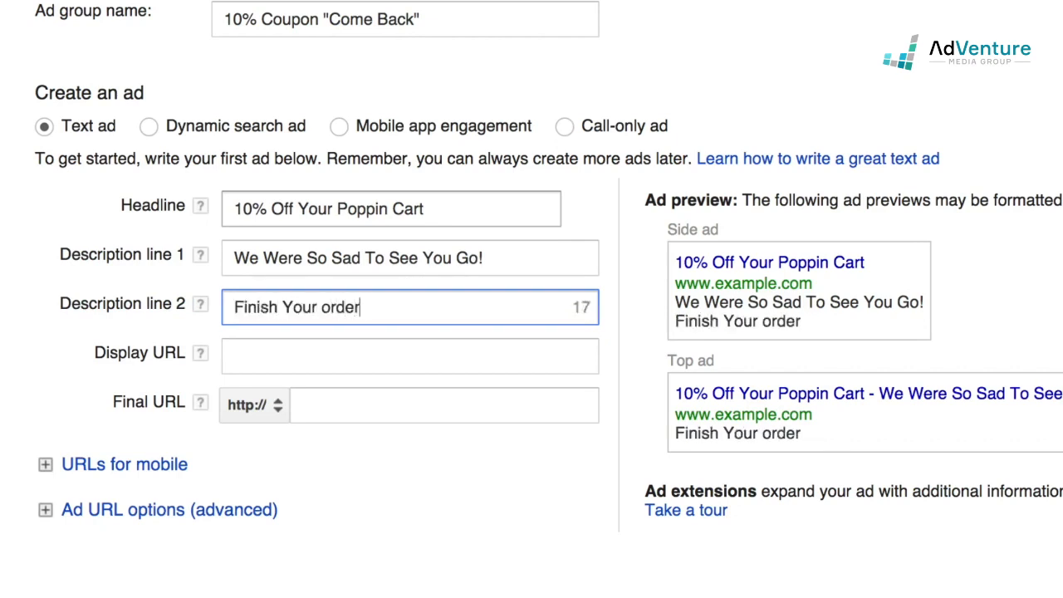
{"action": "key", "text": "BackSpace"}
{"action": "key", "text": "BackSpace"}
{"action": "key", "text": "BackSpace"}
{"action": "key", "text": "BackSpace"}
{"action": "key", "text": "BackSpace"}
{"action": "key", "text": "BackSpace"}
Set description line 2 of the ad to "Complete Your Order Today And Save!"
{"action": "key", "text": "ctrl+a"}
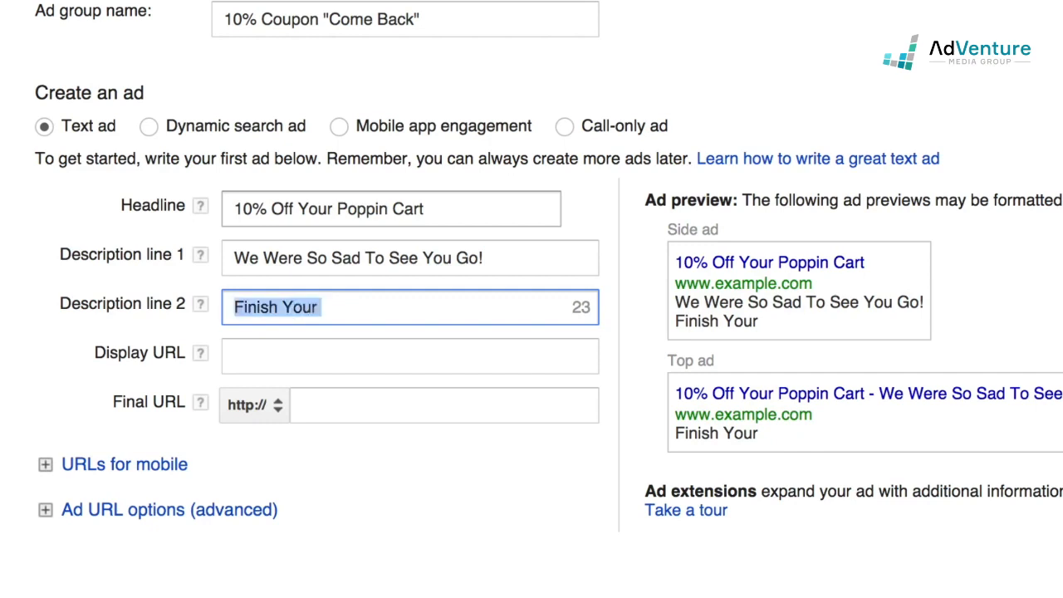
{"action": "type", "text": "Complete Yo"}
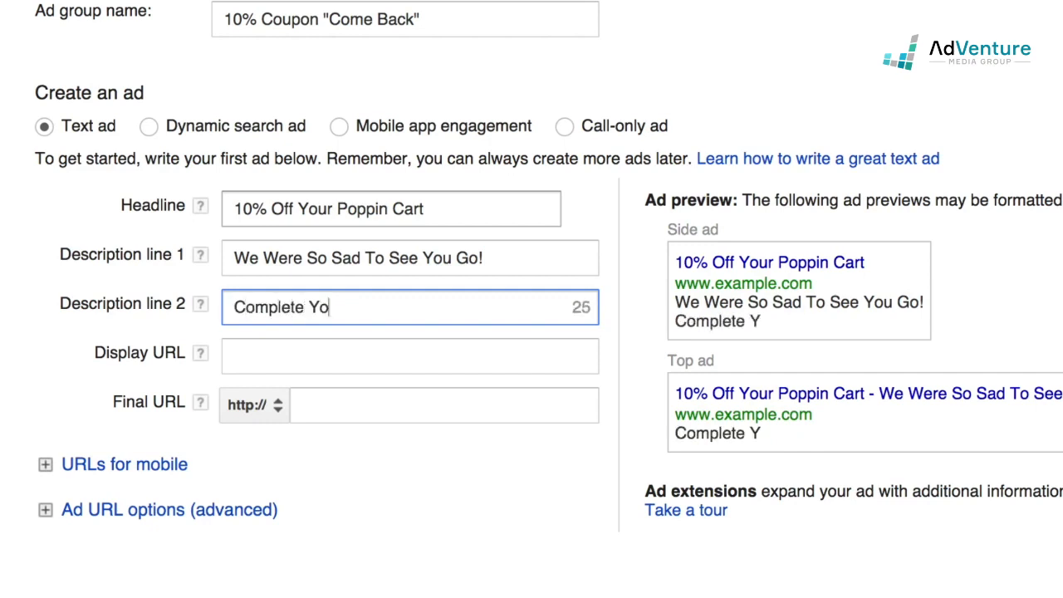
{"action": "type", "text": "ur Order Today"}
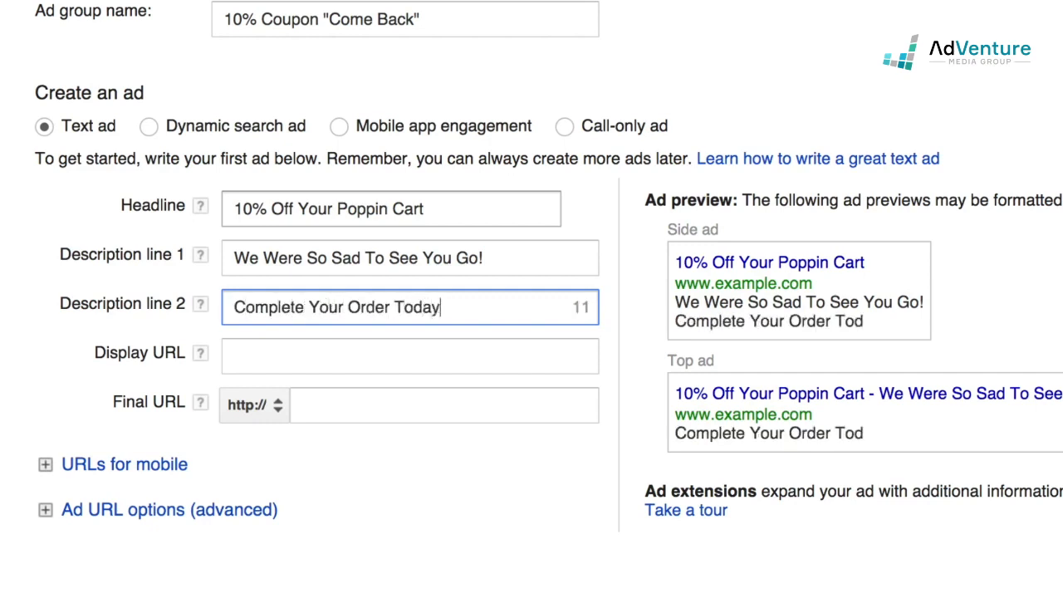
{"action": "type", "text": " And Save!"}
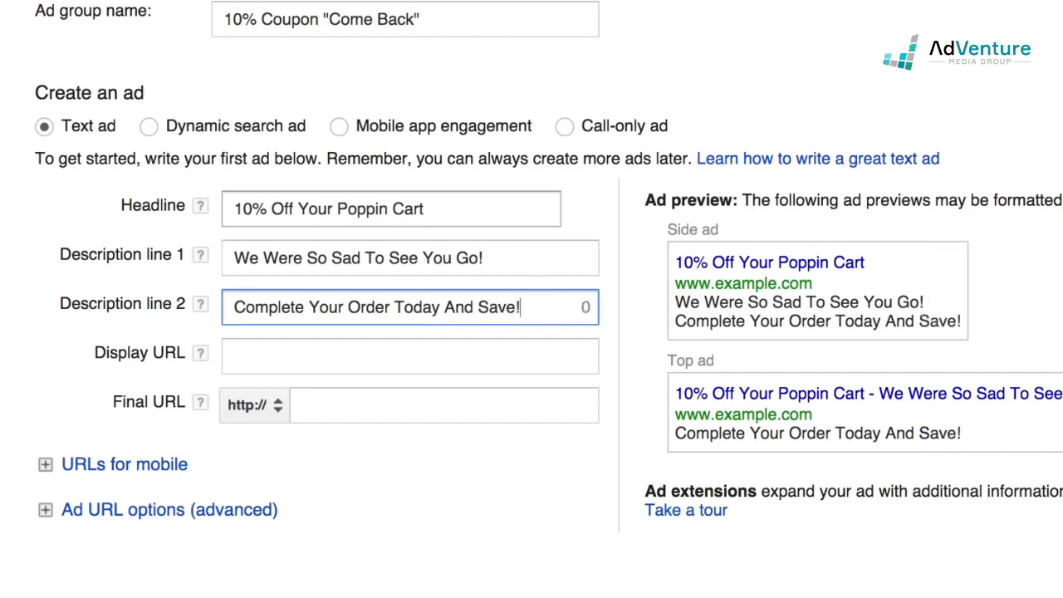
{"action": "key", "text": "Tab"}
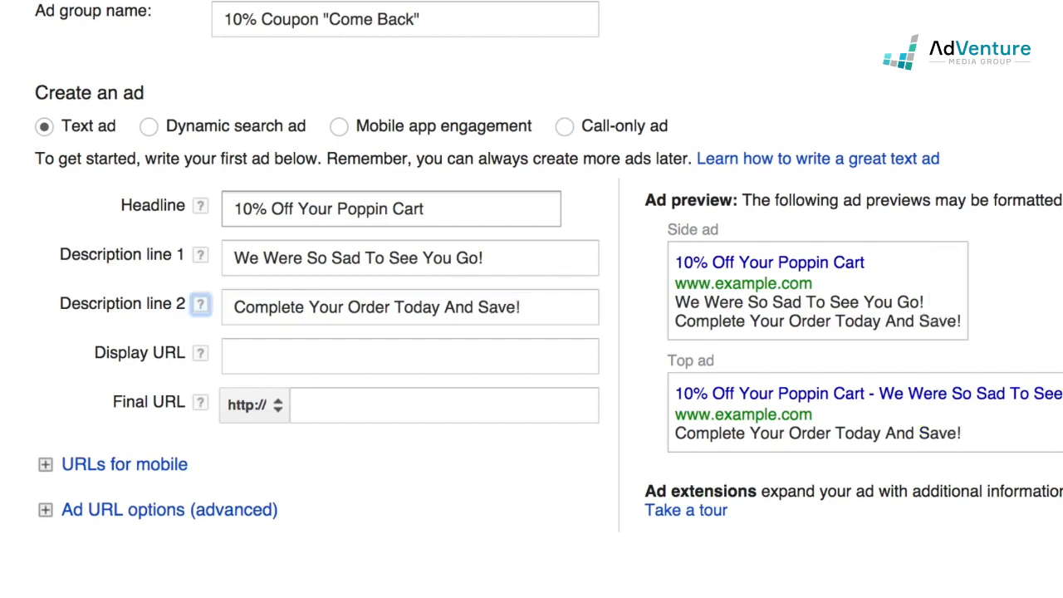
Replace the exclamation mark at the end of description line 1 with a period
{"action": "left_click", "coordinate": [497, 257]}
{"action": "key", "text": "BackSpace"}
{"action": "type", "text": "."}
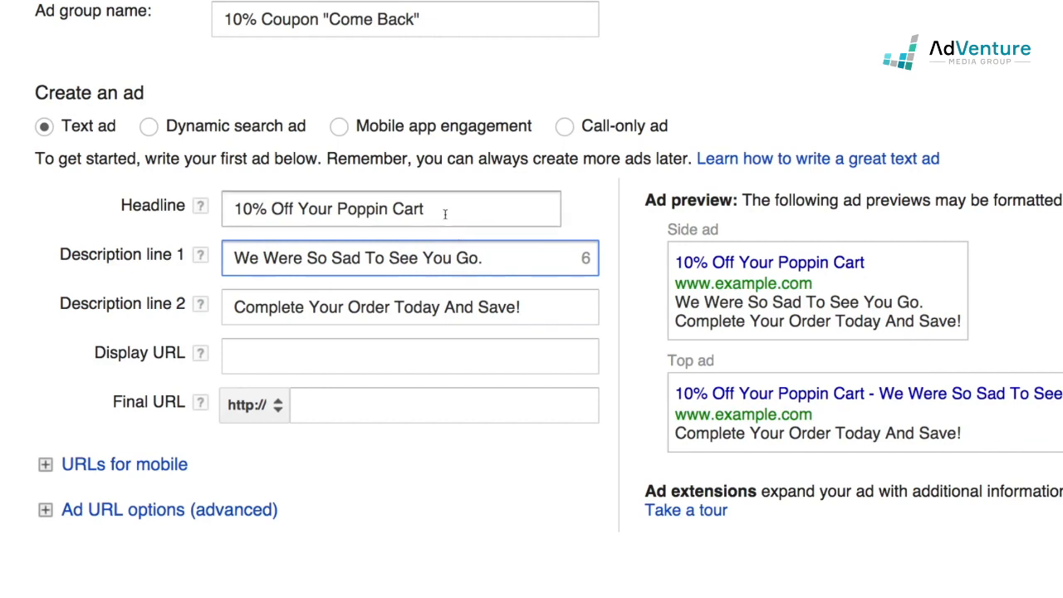
{"action": "left_click", "coordinate": [445, 214]}
{"action": "left_click", "coordinate": [513, 263]}
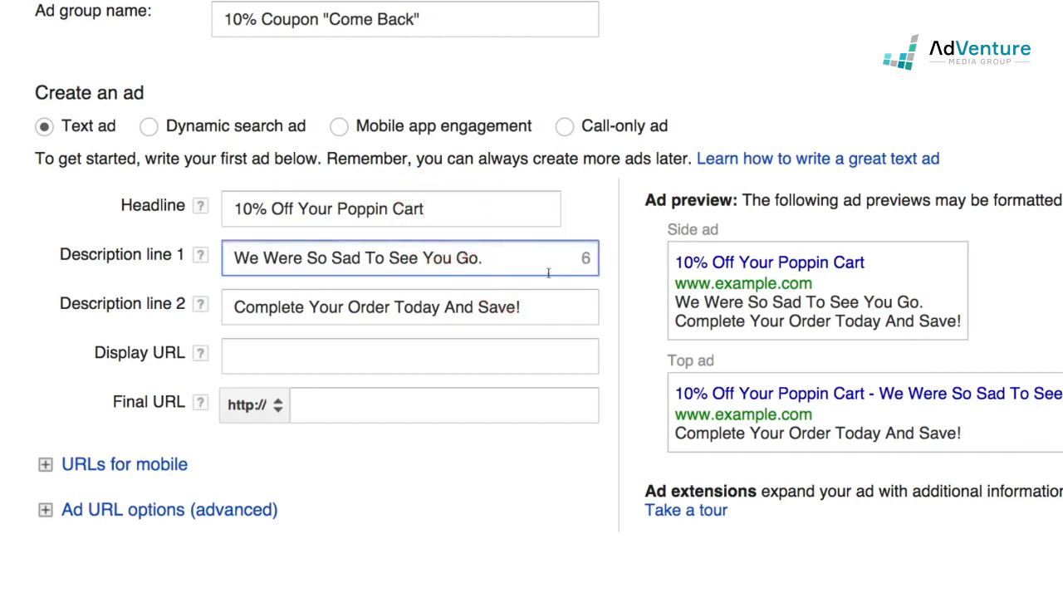
{"action": "key", "text": "Tab"}
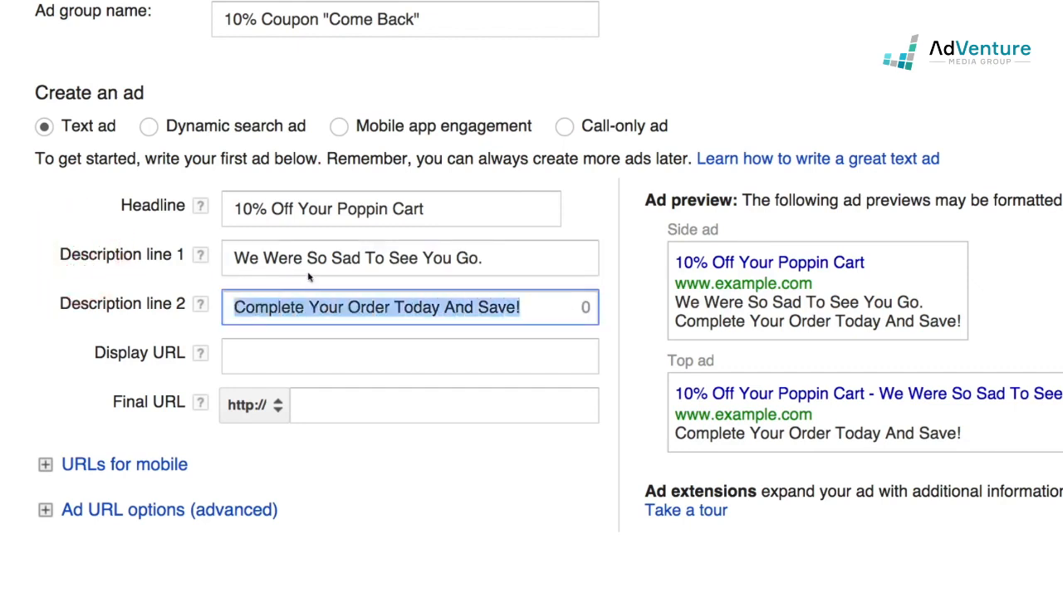
{"action": "left_click", "coordinate": [425, 208]}
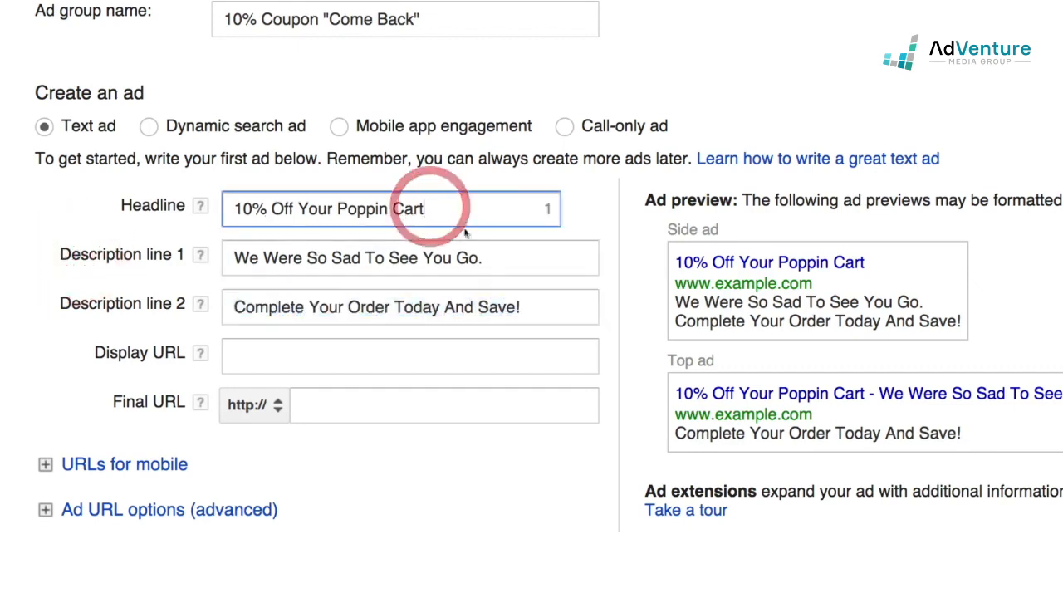
Replace the whole text of description line 1 with: Enter "Save10" At Checkout And Save
{"action": "left_click_drag", "start_coordinate": [498, 264], "coordinate": [161, 247]}
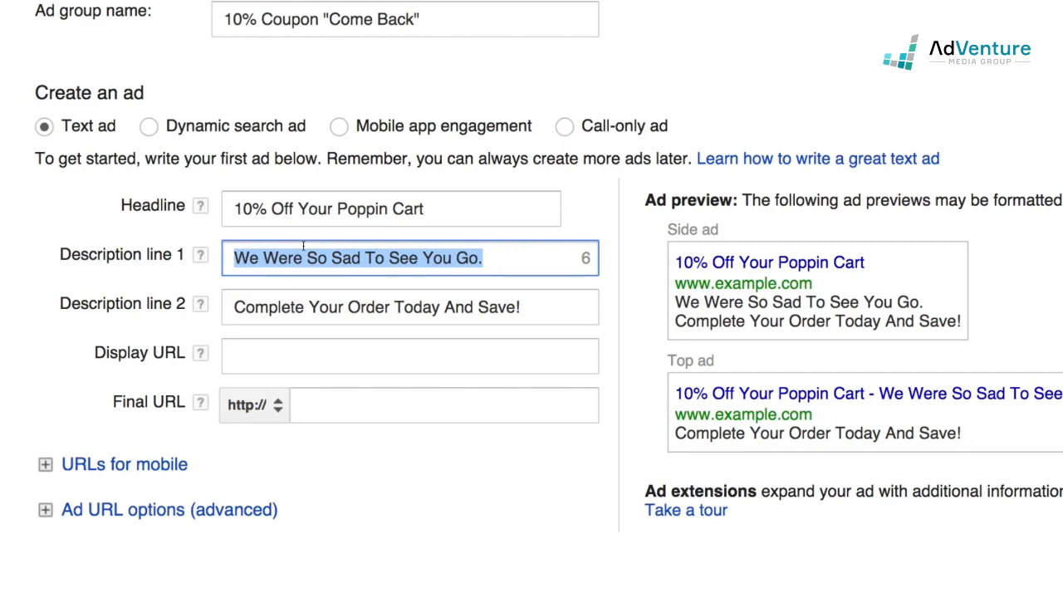
{"action": "type", "text": "Eb"}
{"action": "key", "text": "BackSpace"}
{"action": "type", "text": "nter"}
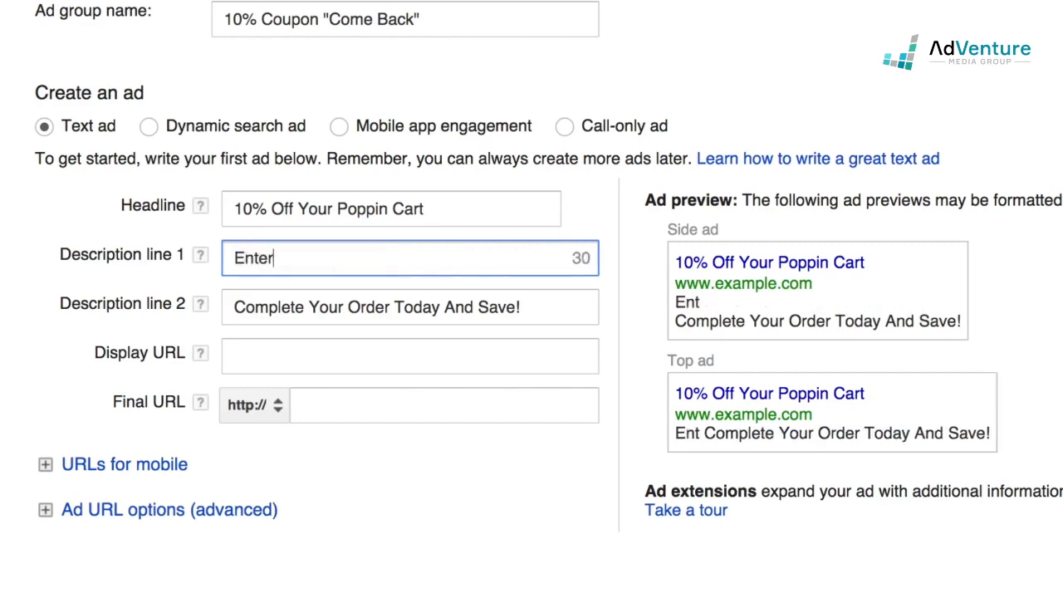
{"action": "type", "text": " \"Sa"}
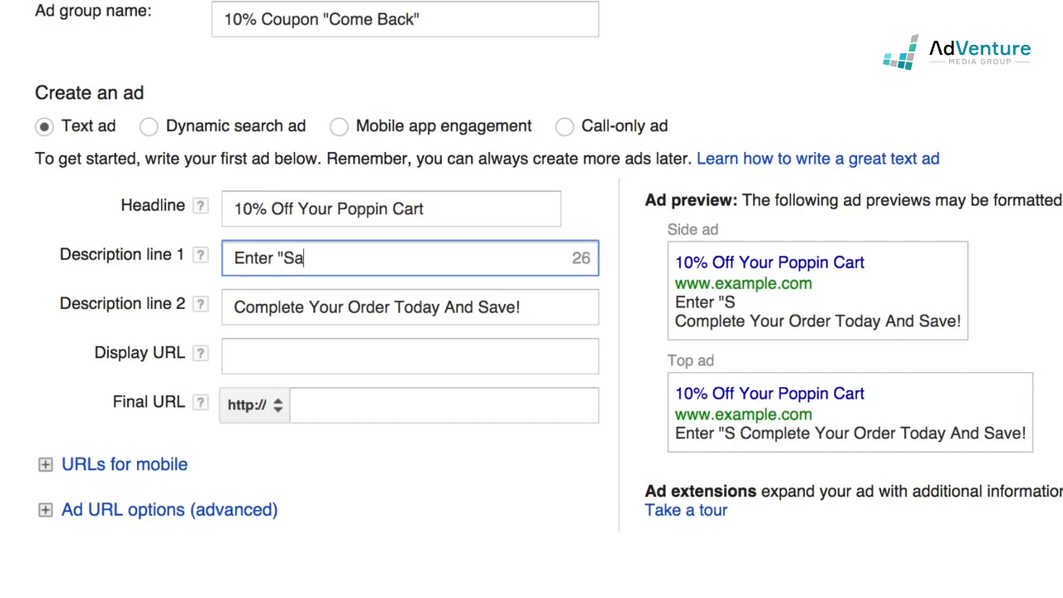
{"action": "key", "text": "BackSpace"}
{"action": "type", "text": "A"}
{"action": "key", "text": "BackSpace"}
{"action": "type", "text": "ave10"}
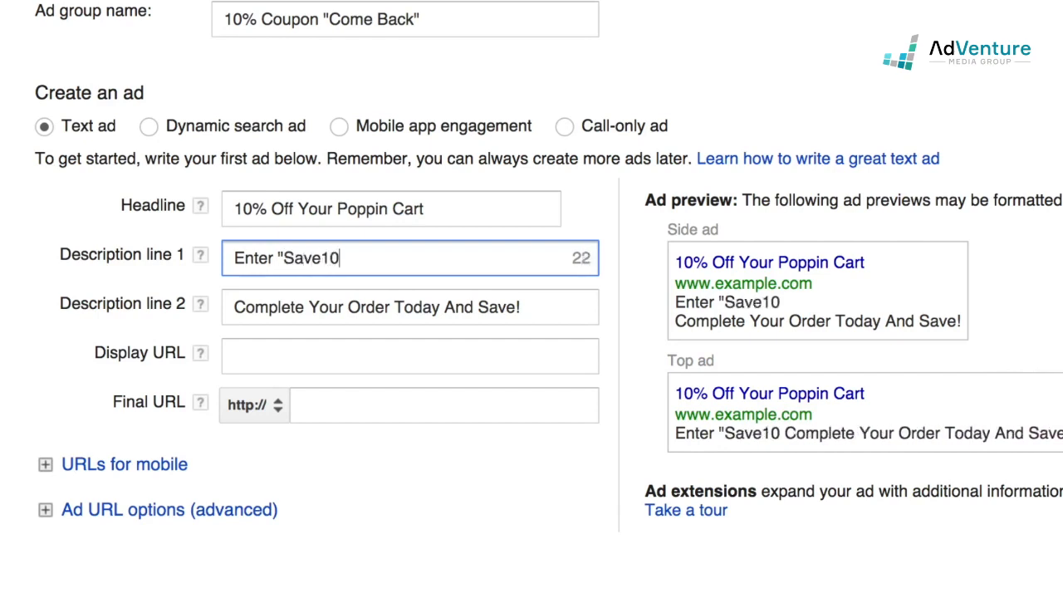
{"action": "type", "text": "\" At Che"}
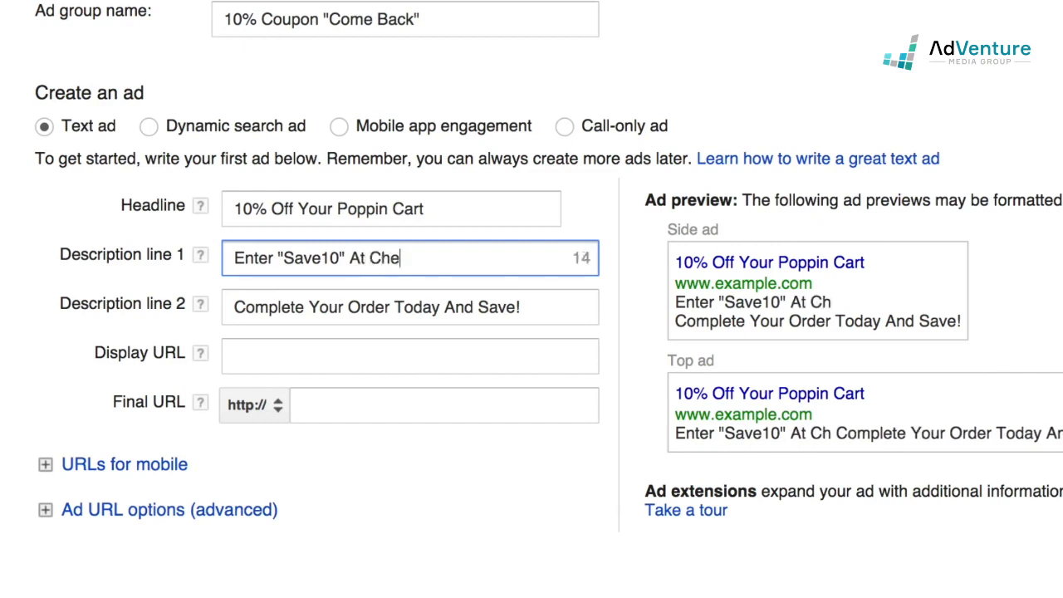
{"action": "type", "text": "ckout "}
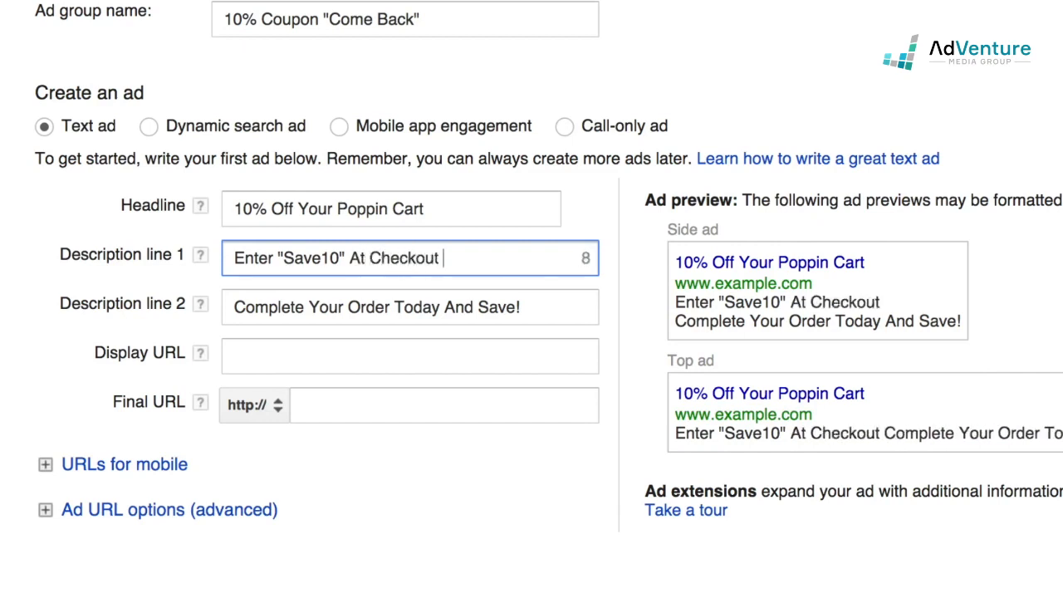
{"action": "type", "text": "And Save"}
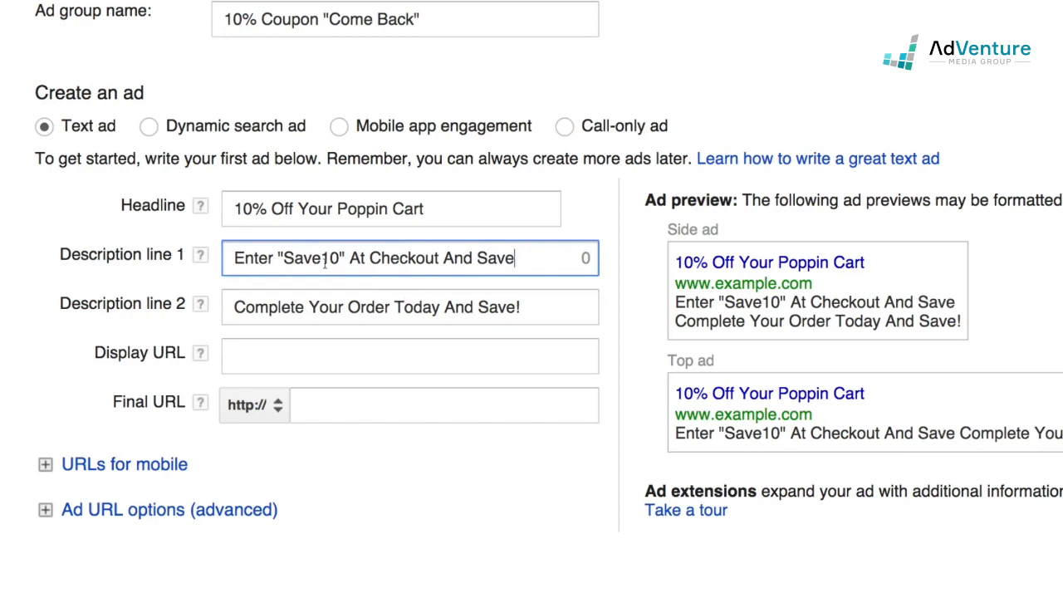
Change the ending of description line 1 so it reads: Enter "Save10" At Checkout To Save!
{"action": "left_click_drag", "start_coordinate": [555, 307], "coordinate": [182, 305]}
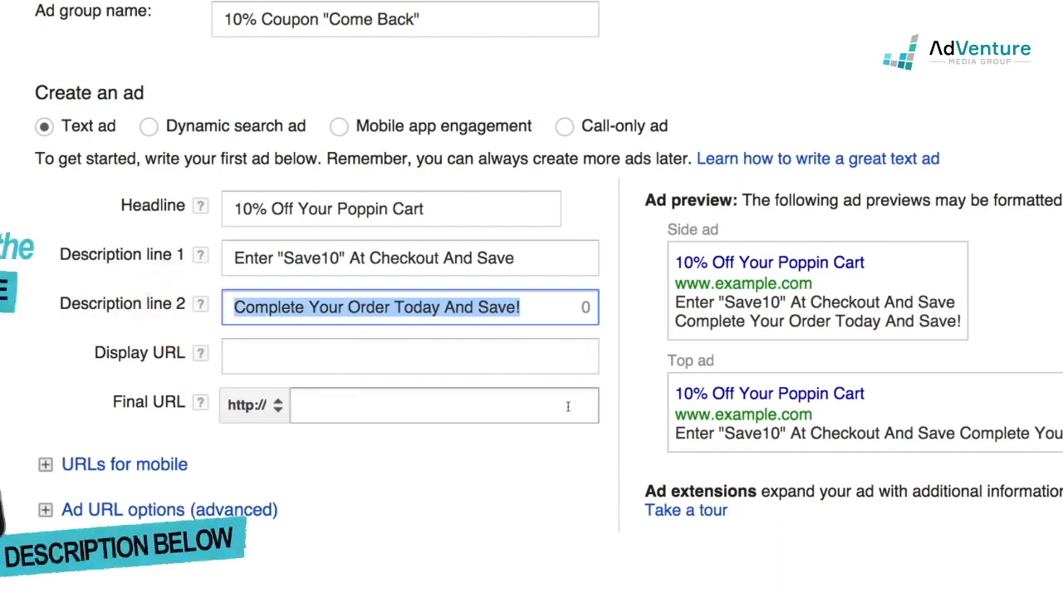
{"action": "double_click", "coordinate": [455, 257]}
{"action": "type", "text": "To"}
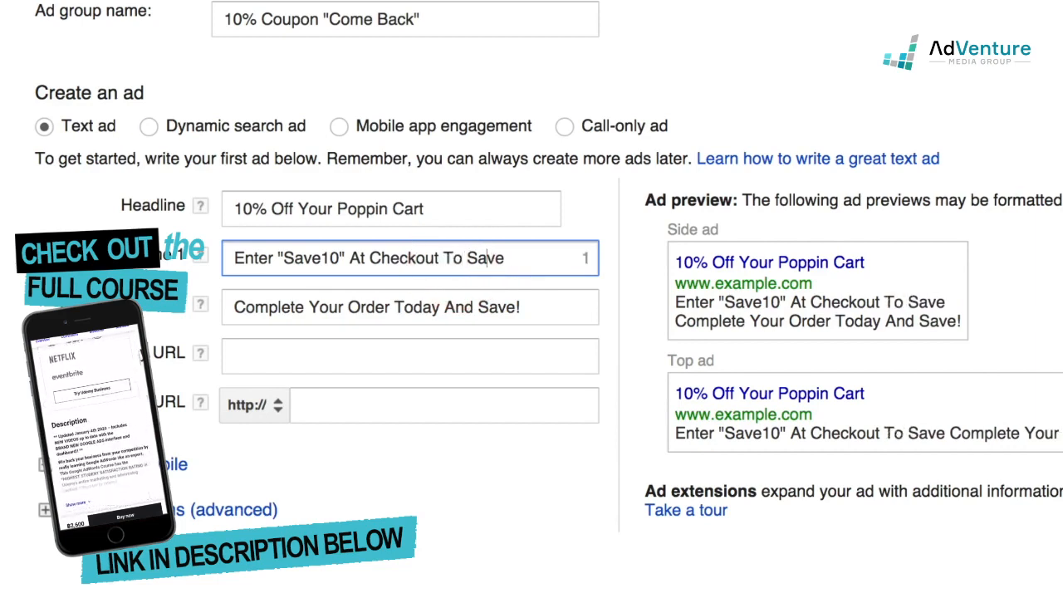
{"action": "left_click", "coordinate": [505, 259]}
{"action": "type", "text": "!"}
{"action": "key", "text": "Tab"}
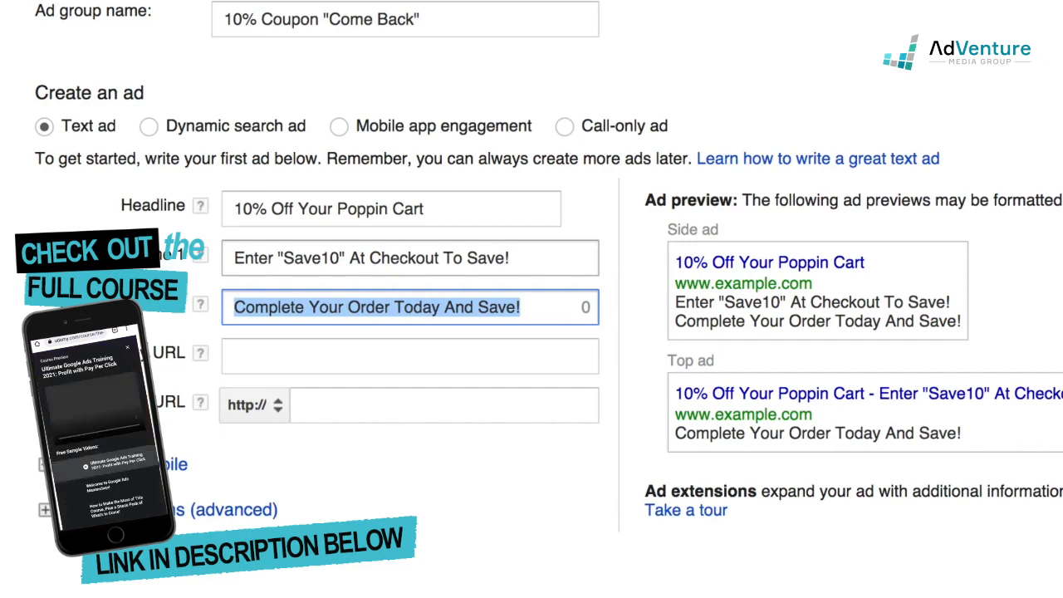
{"action": "type", "text": "Y"}
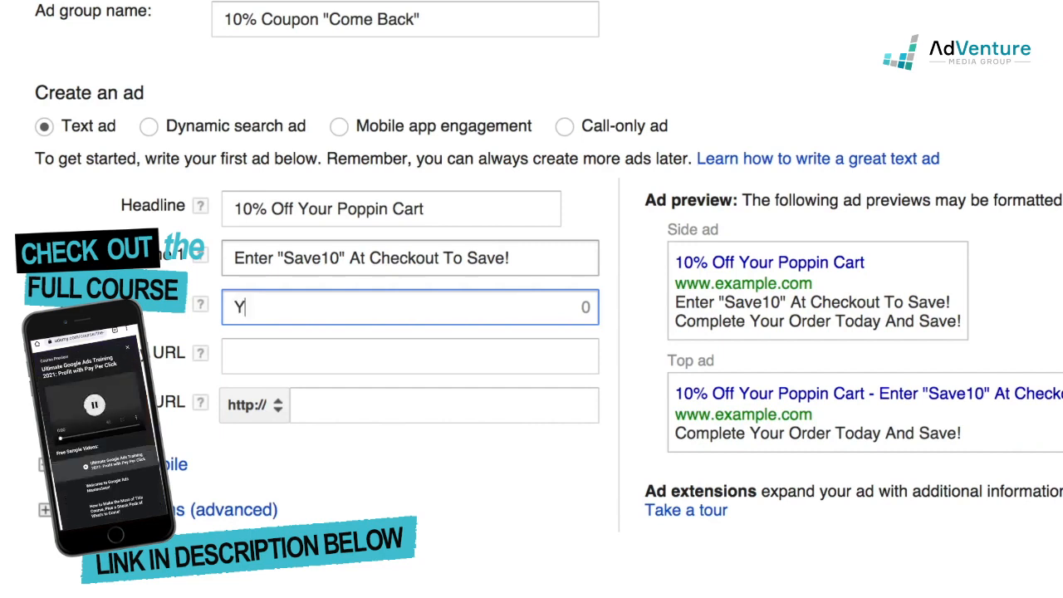
{"action": "type", "text": "ou Never S"}
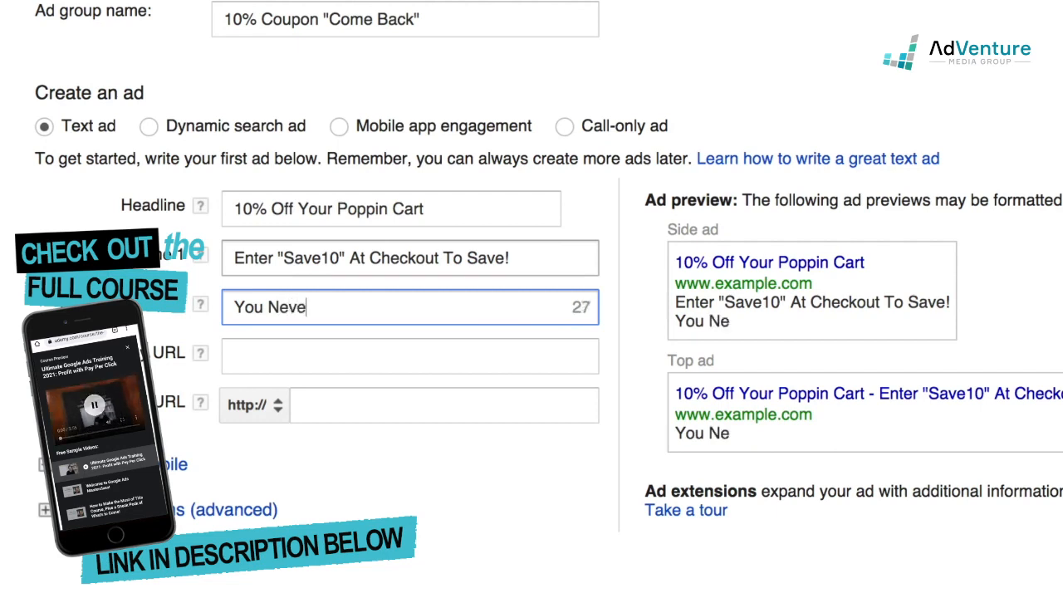
{"action": "key", "text": "BackSpace"}
{"action": "key", "text": "BackSpace"}
Replace the whole text of description line 2 with "We Can't Wait To Have You Back Home"
{"action": "key", "text": "ctrl+a"}
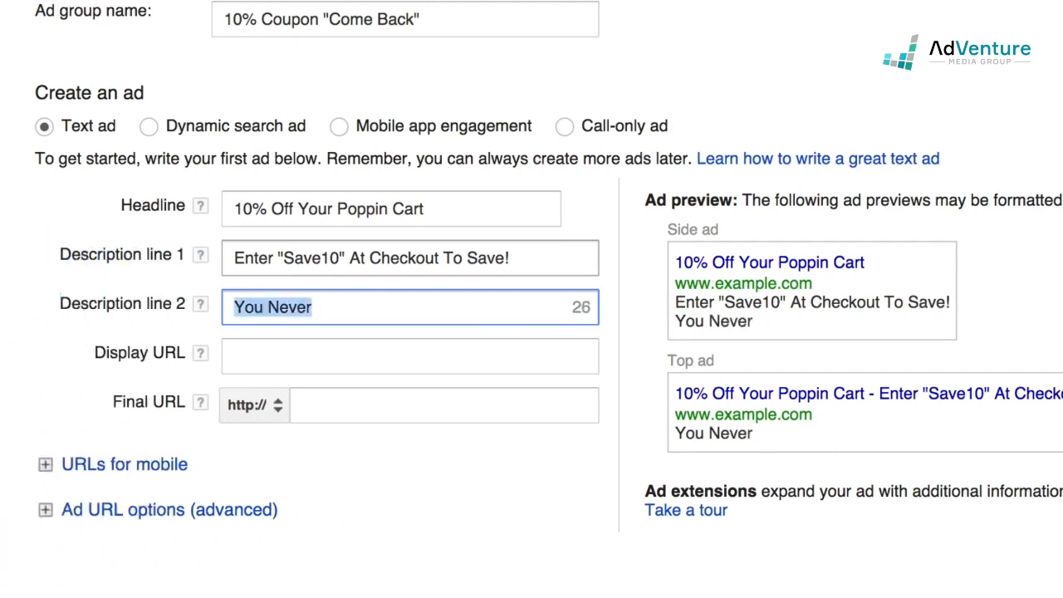
{"action": "type", "text": "We "}
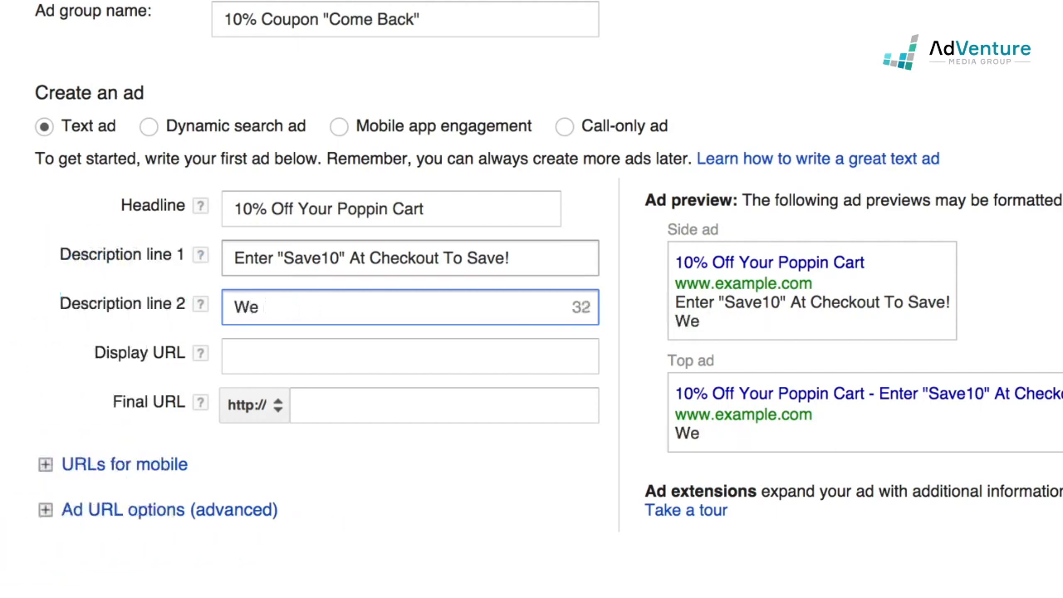
{"action": "type", "text": "Can't "}
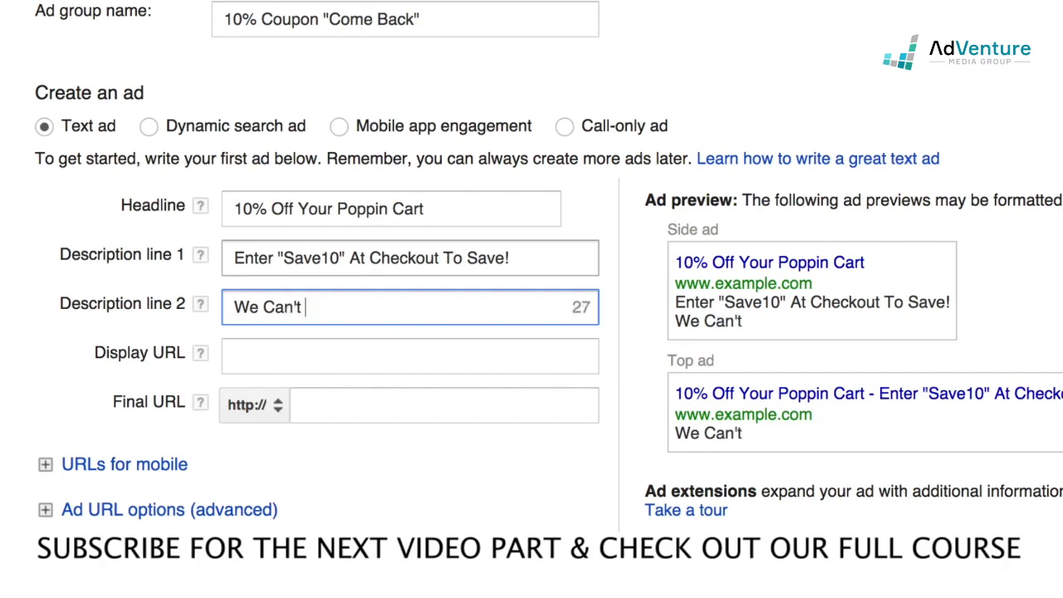
{"action": "type", "text": "Wait To "}
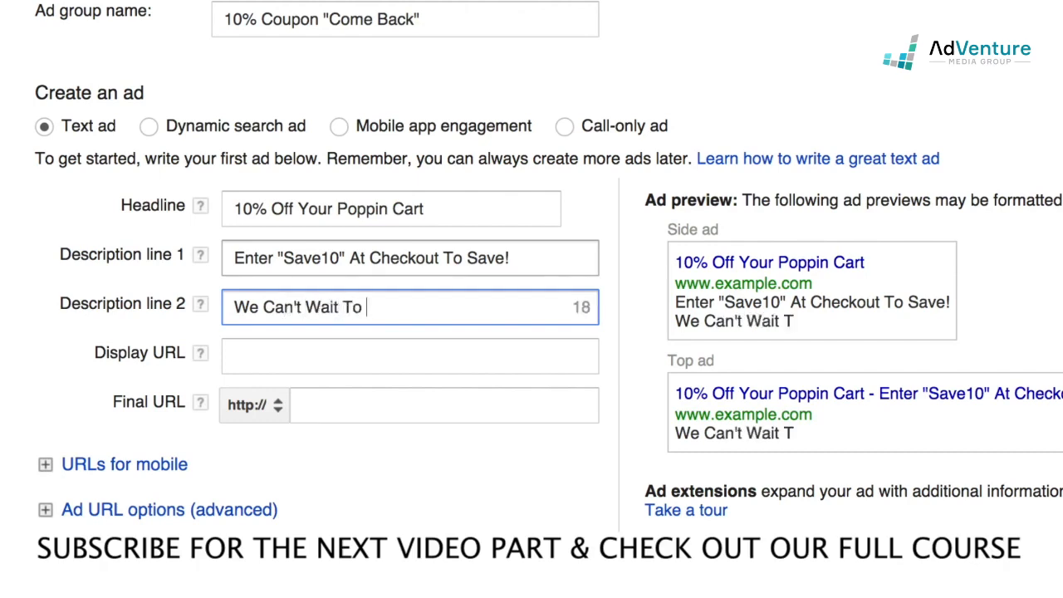
{"action": "type", "text": "Have You"}
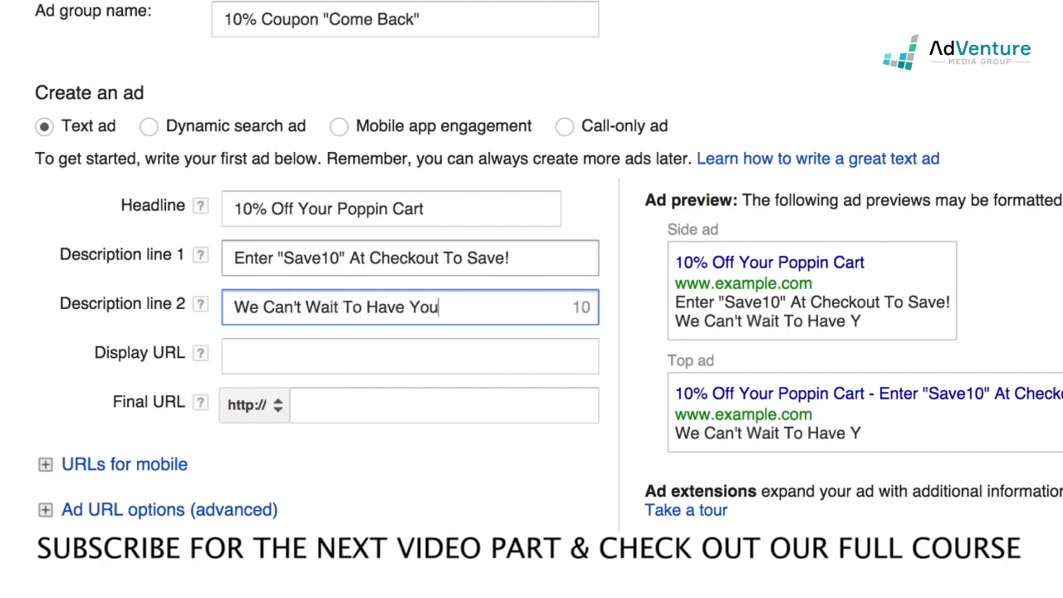
{"action": "type", "text": " Back Home"}
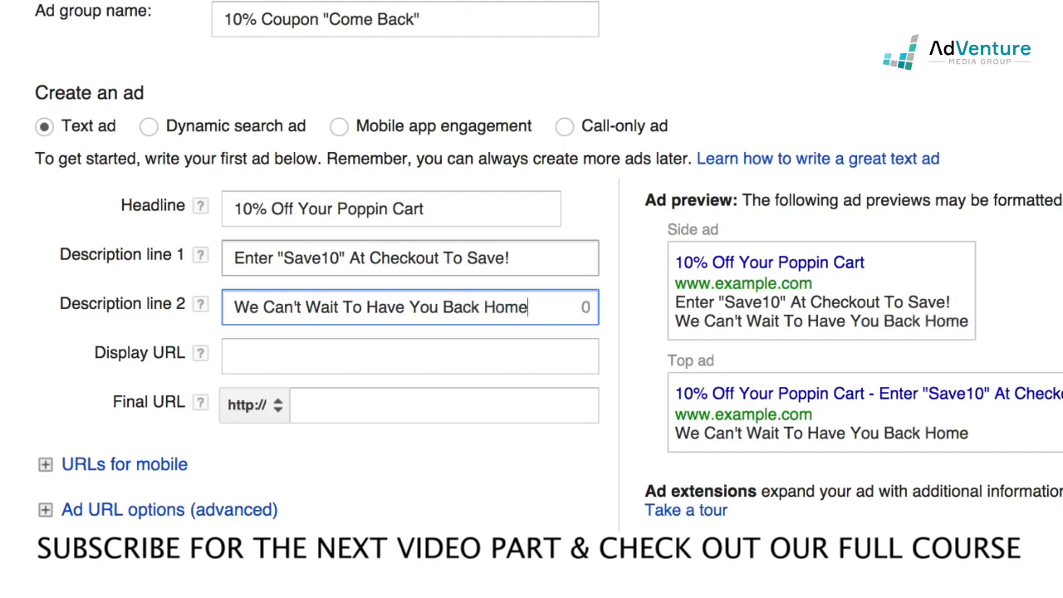
Reword description line 2 to "We Can't Wait To Welcome You Back." by dropping "Home" and replacing "Have"
{"action": "key", "text": "BackSpace"}
{"action": "key", "text": "BackSpace"}
{"action": "key", "text": "BackSpace"}
{"action": "key", "text": "BackSpace"}
{"action": "key", "text": "BackSpace"}
{"action": "key", "text": "BackSpace"}
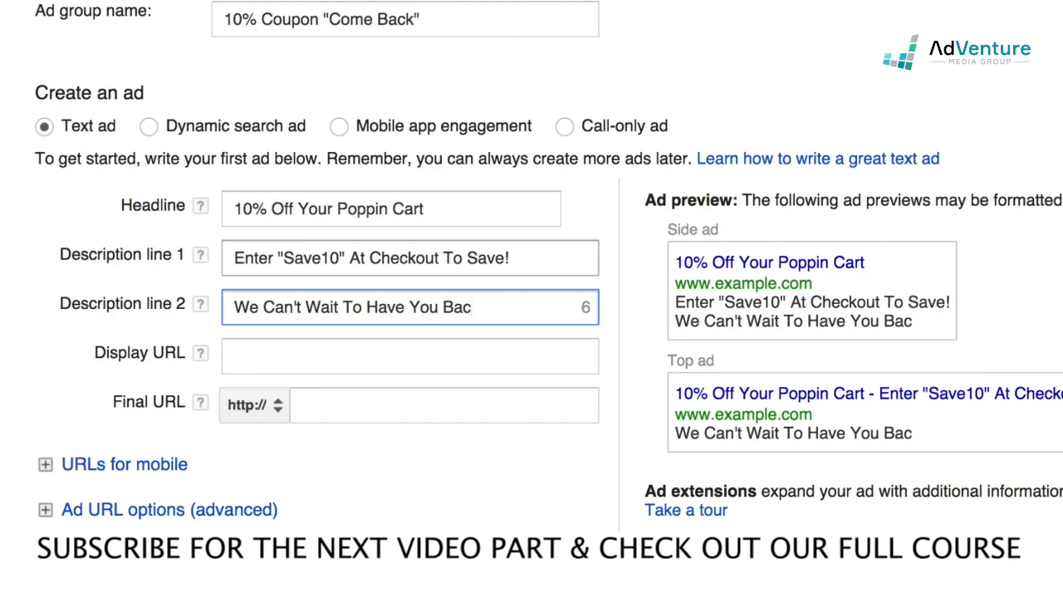
{"action": "double_click", "coordinate": [391, 307]}
{"action": "type", "text": "Welcome"}
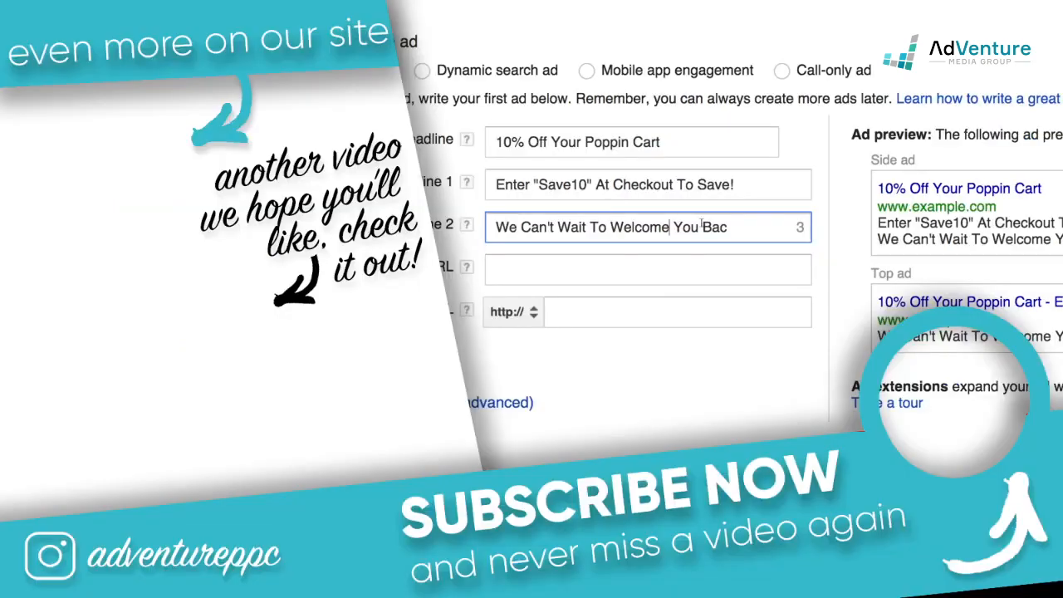
{"action": "left_click", "coordinate": [506, 309]}
{"action": "type", "text": "k."}
{"action": "key", "text": "Tab"}
{"action": "key", "text": "Tab"}
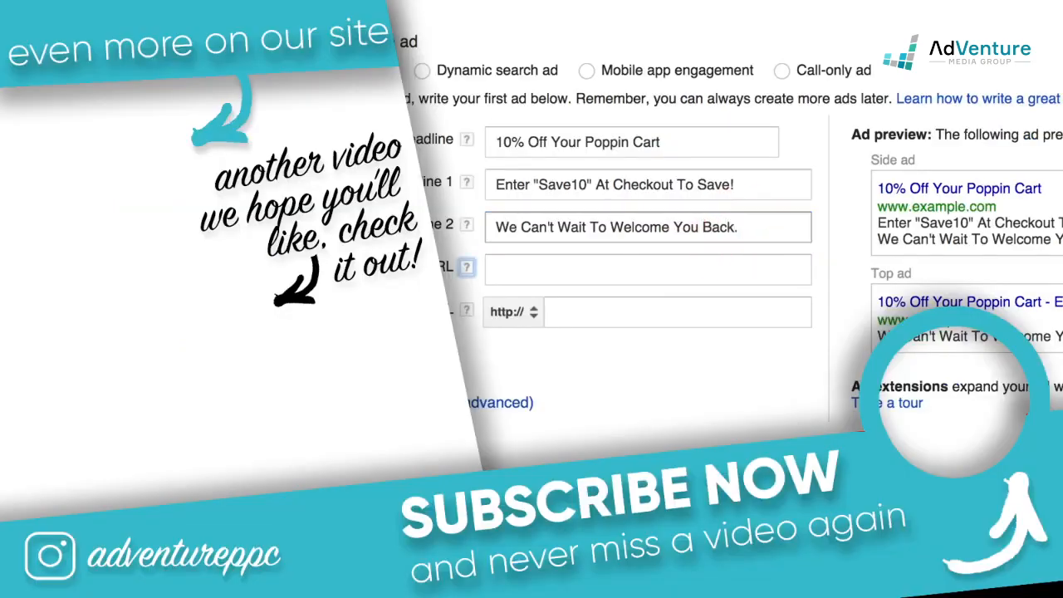
{"action": "type", "text": "www.poppion"}
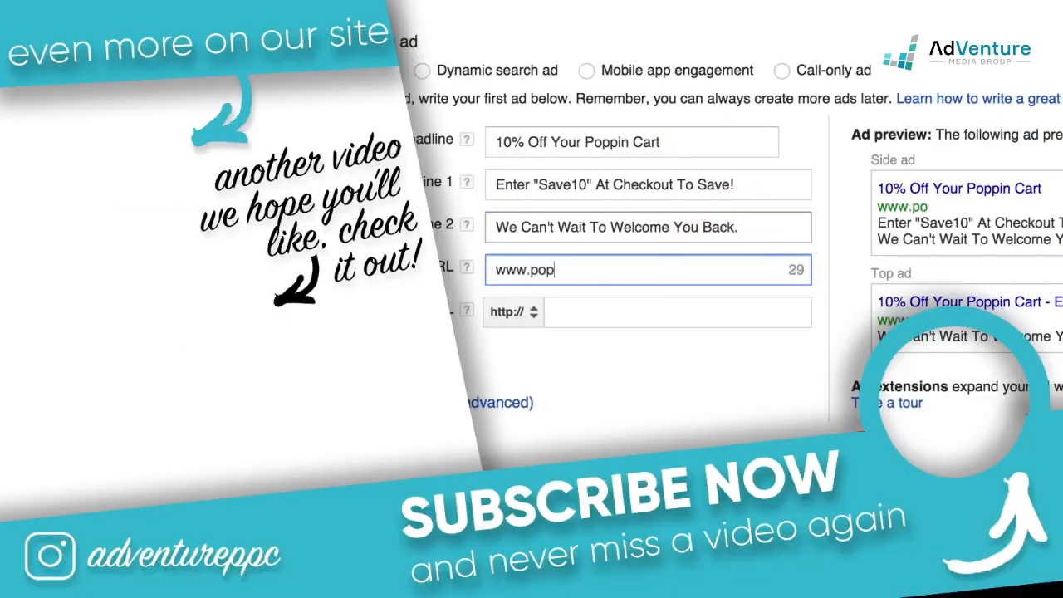
{"action": "key", "text": "BackSpace"}
{"action": "key", "text": "BackSpace"}
{"action": "type", "text": "n.com/"}
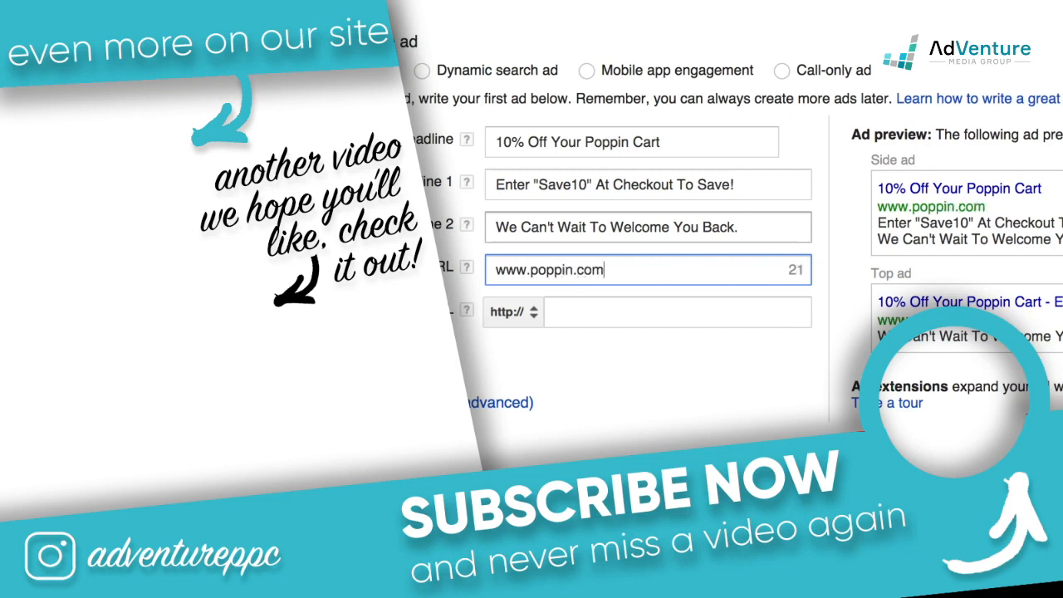